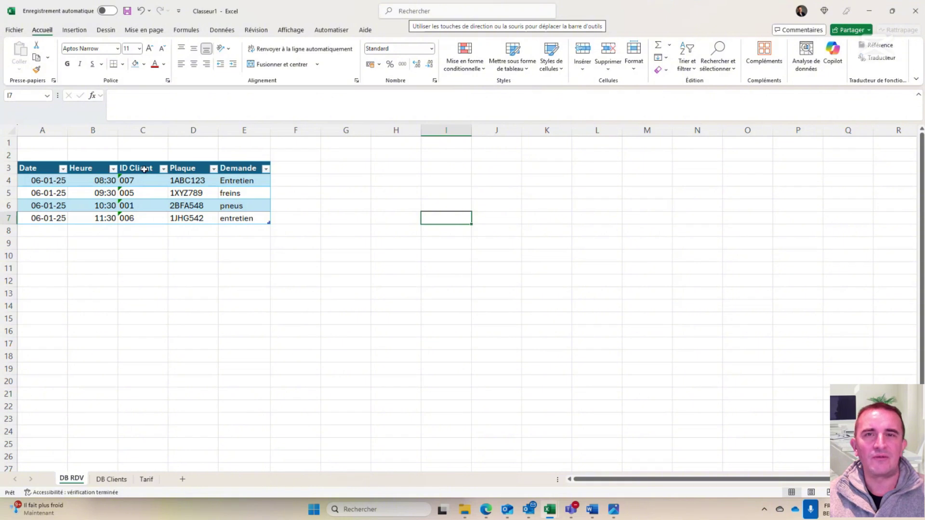
- Review the client tables on DB Clients, the appointments on DB RDV and the quantity prices on Tarif
click(112, 480)
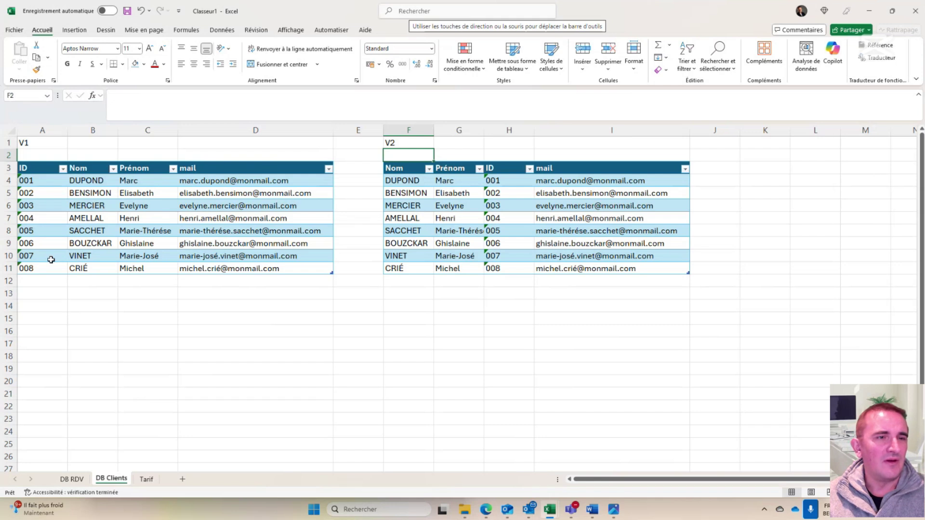
click(72, 479)
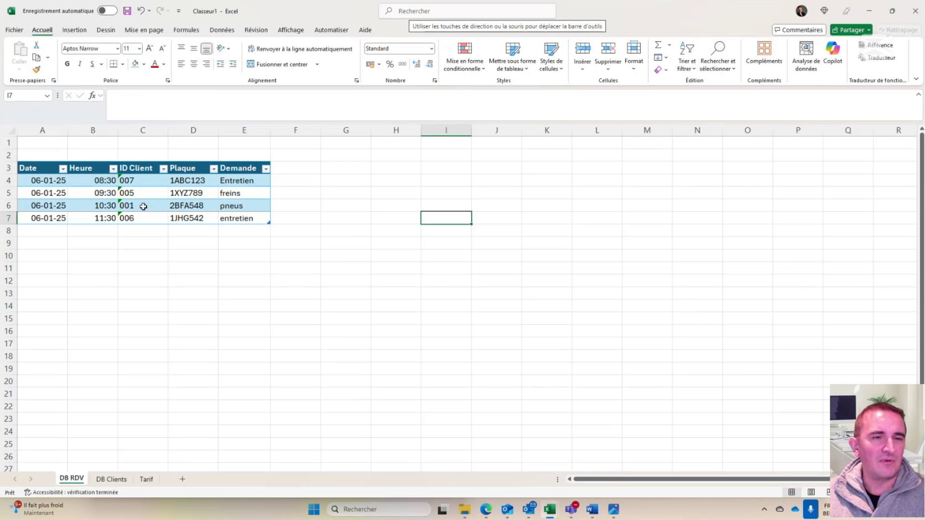
click(142, 180)
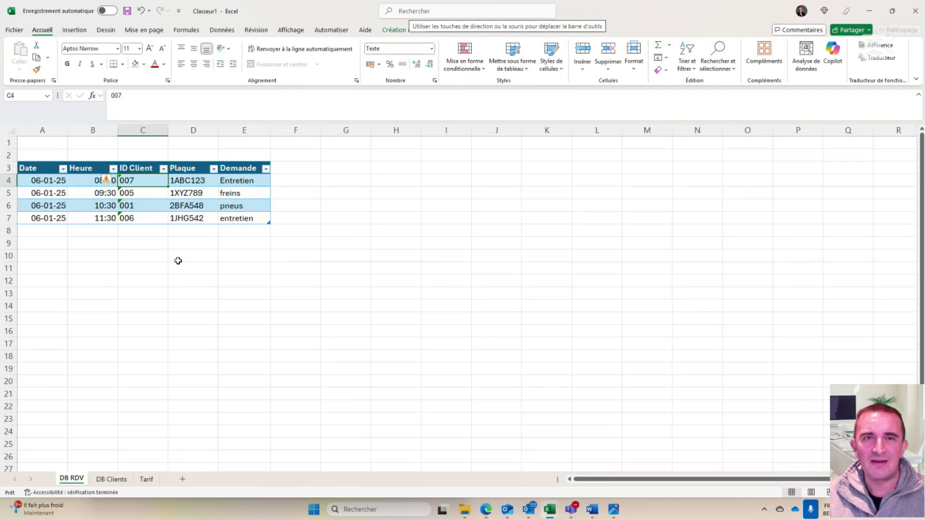
click(146, 480)
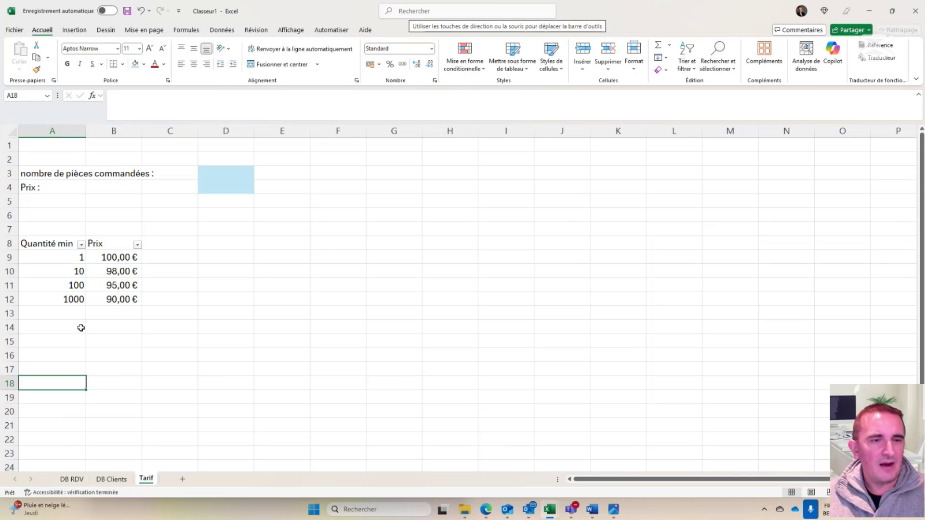
click(72, 479)
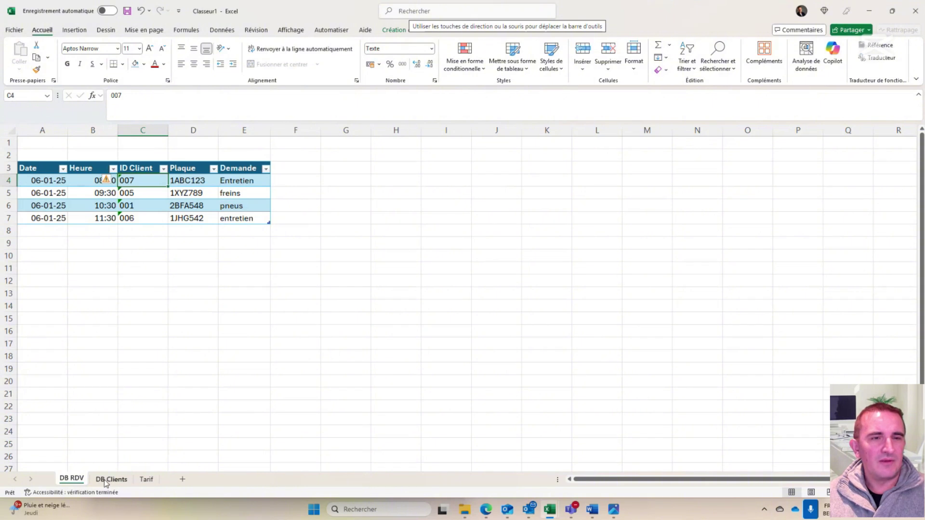
- Add a column headed "Nom" in F3, directly after the Demande column of the DB RDV appointment table
click(284, 170)
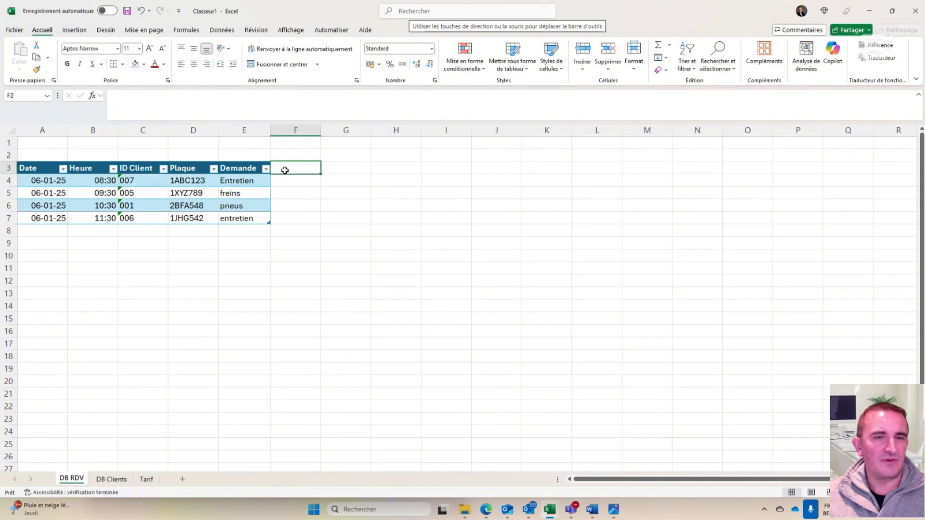
text(N)
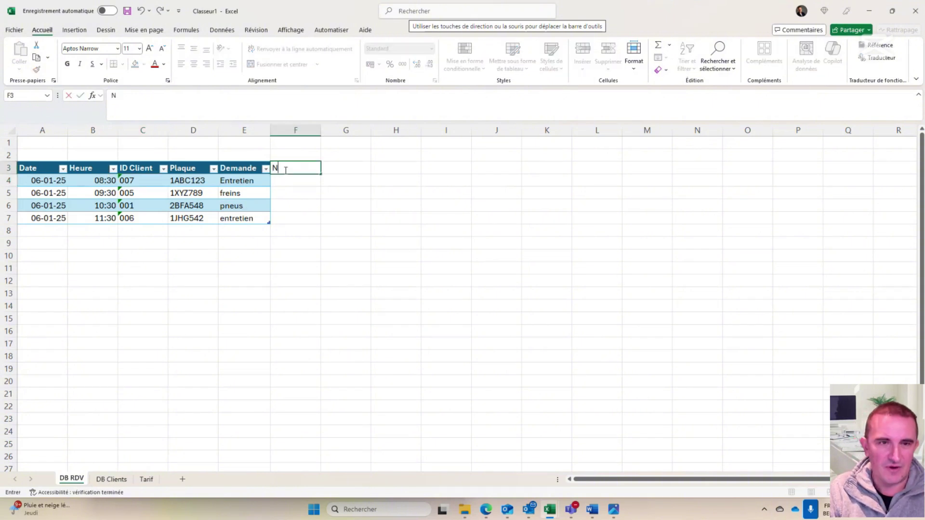
text(om)
key(Return)
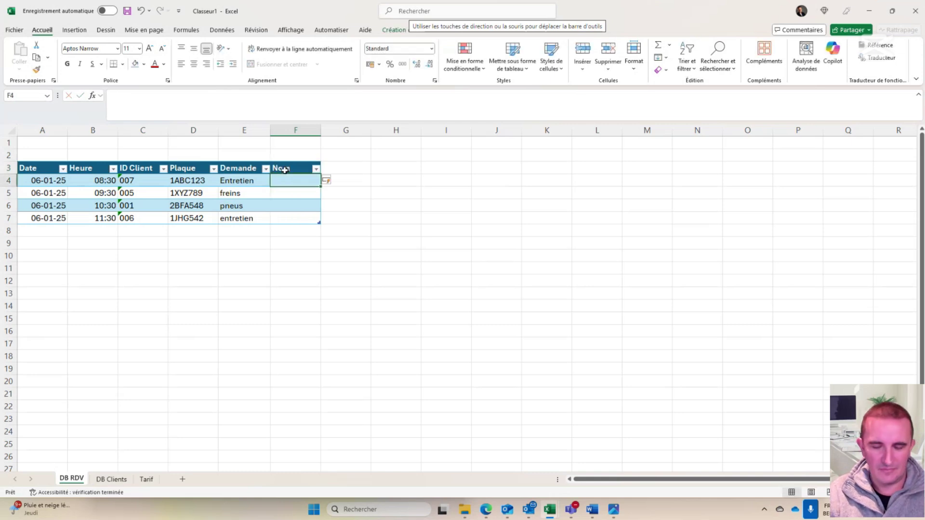
- Start a RECHERCHEV formula in F4 with the row's ID Client as lookup value and the whole V1 table on DB Clients as matrix
text(=recher)
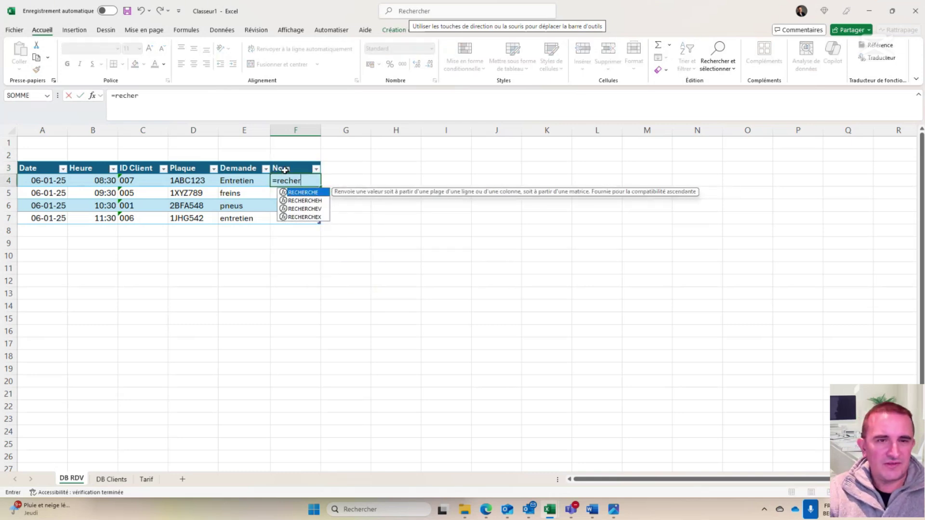
double_click(304, 209)
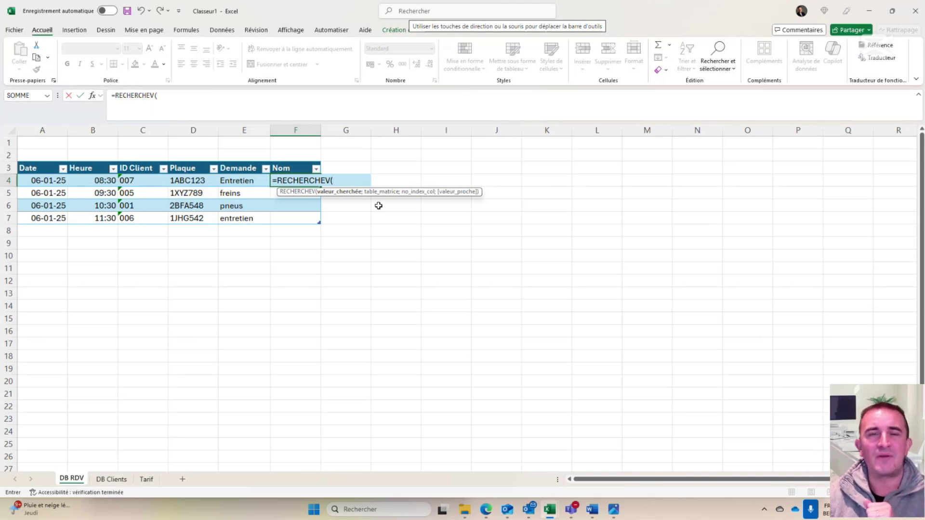
click(137, 181)
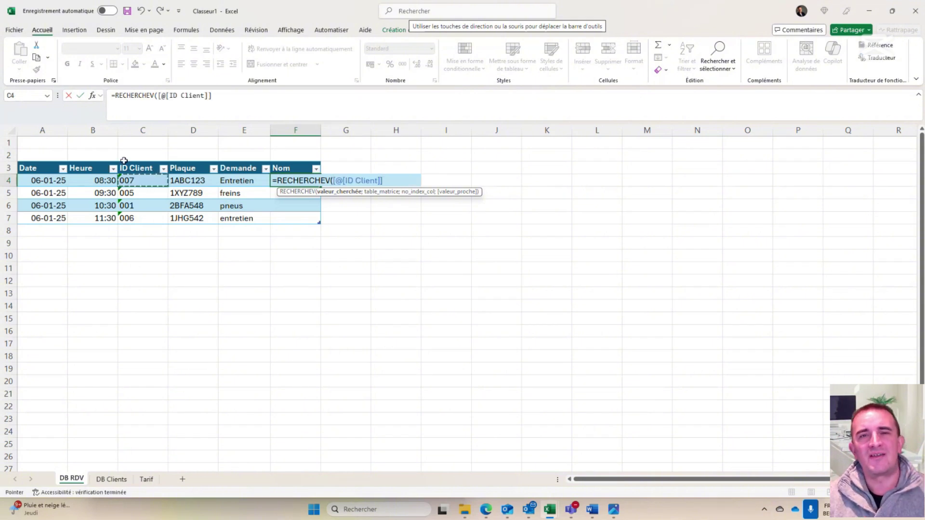
text(;)
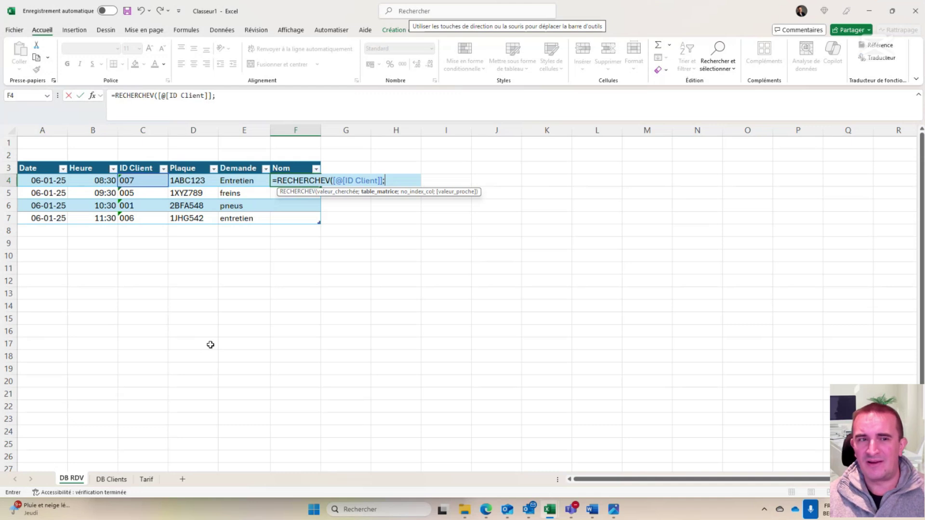
click(115, 480)
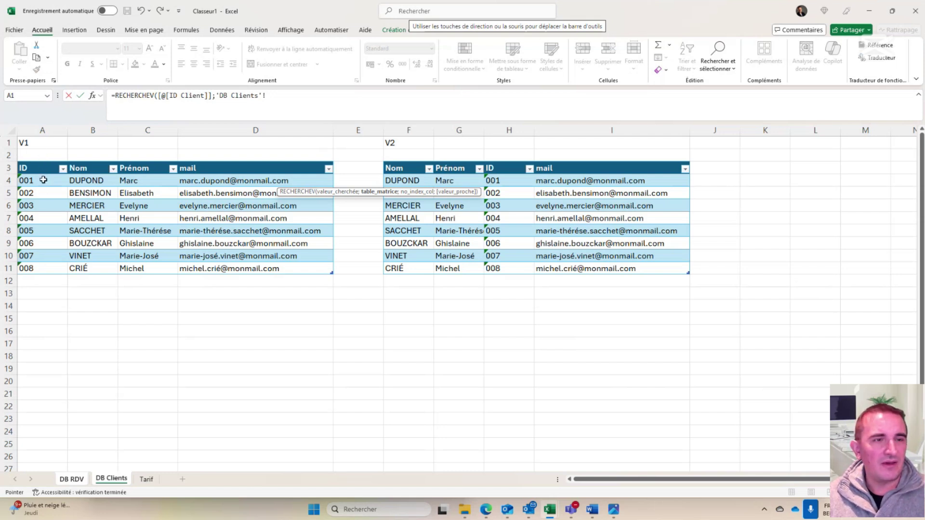
drag(43, 180, 52, 269)
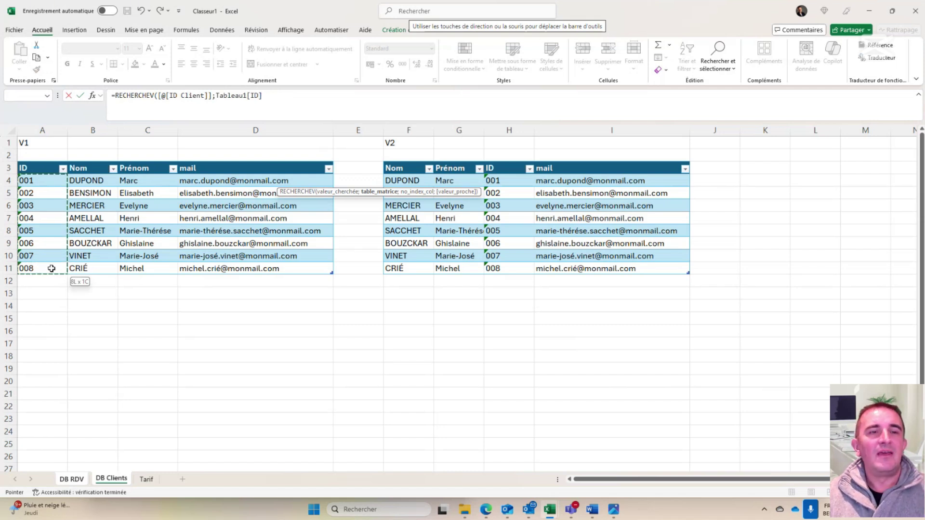
drag(52, 268, 93, 268)
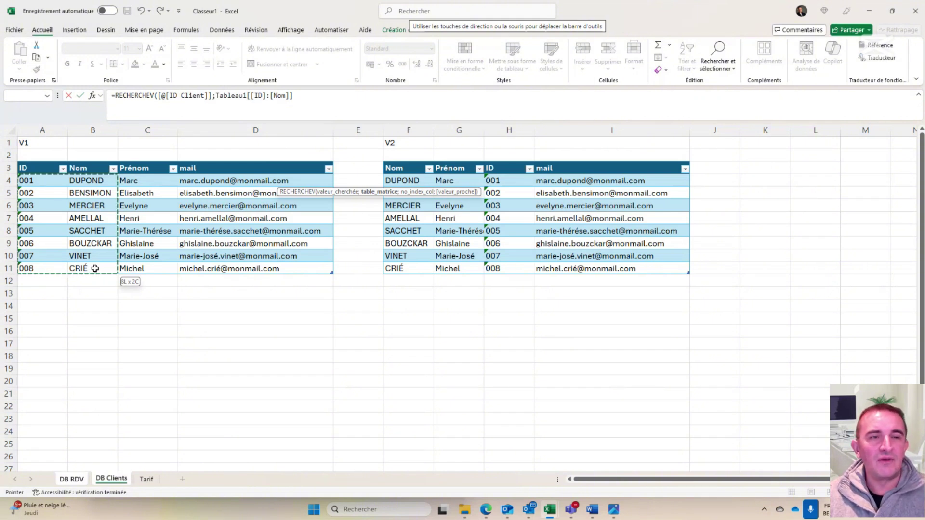
drag(95, 268, 257, 270)
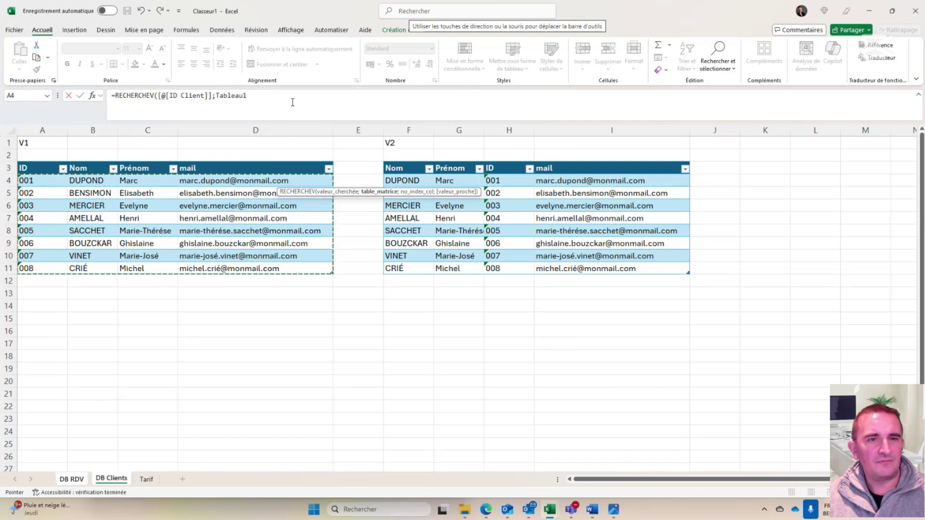
- Complete the RECHERCHEV formula with column index 2 and exact match (FAUX) to fill the Nom column
text(;2)
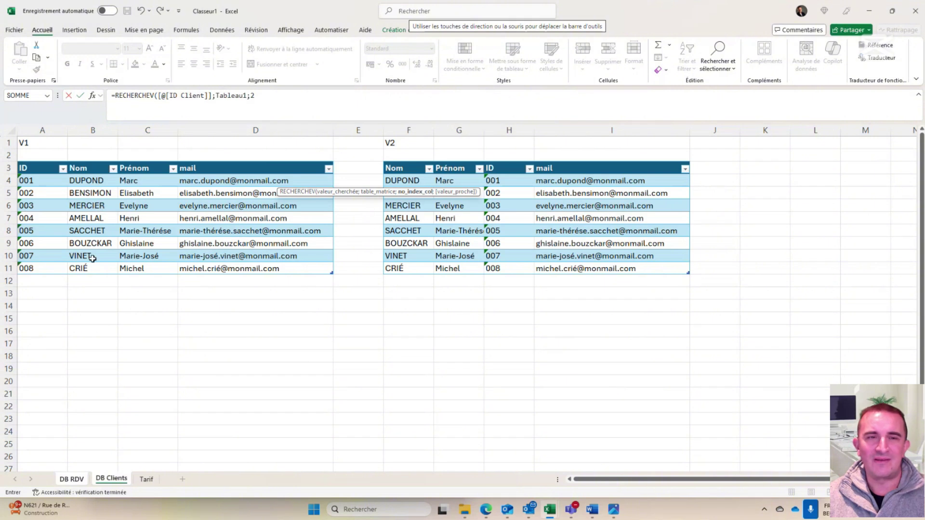
click(278, 96)
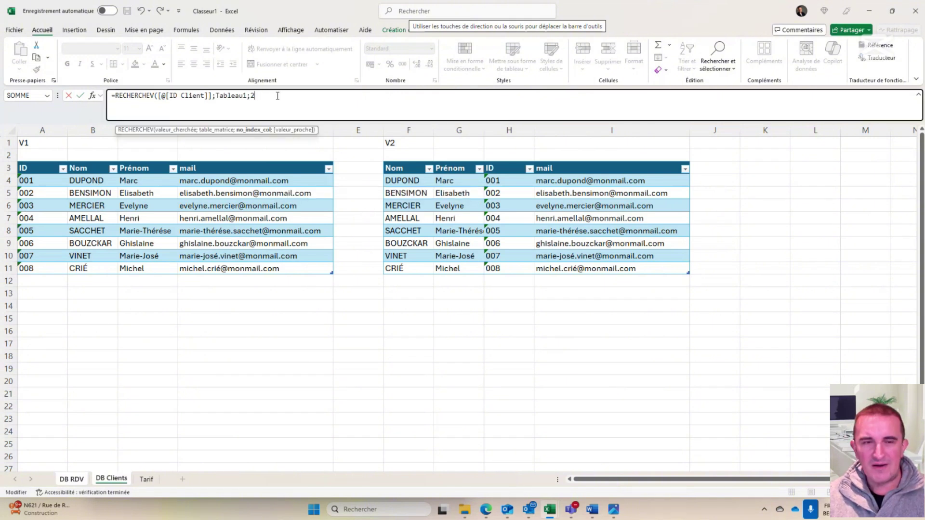
text(;)
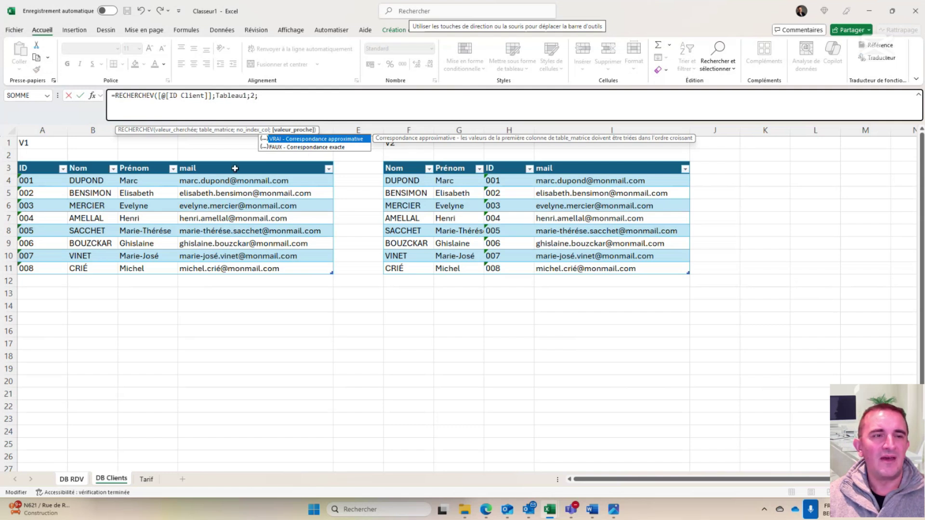
double_click(326, 147)
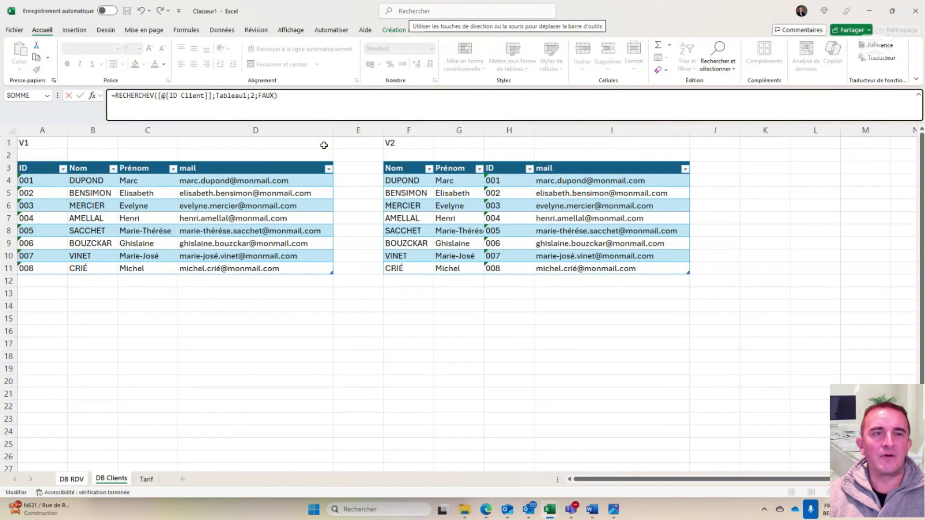
key(Return)
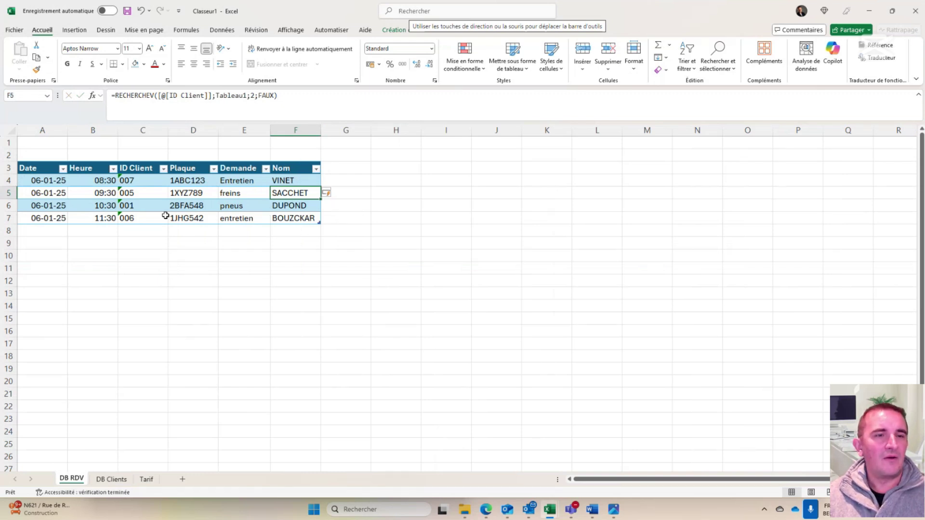
- Compare the client tables on DB Clients with the looked-up names in the Nom column on DB RDV
click(113, 481)
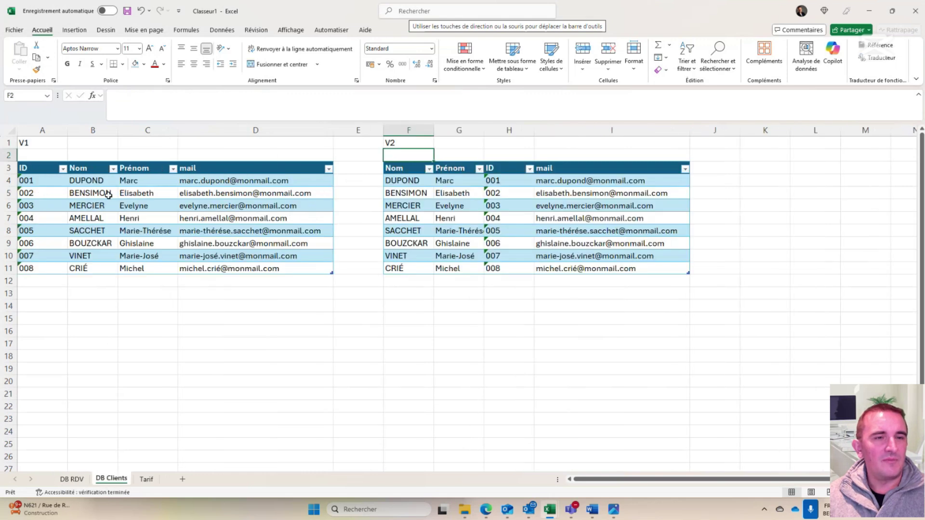
click(73, 480)
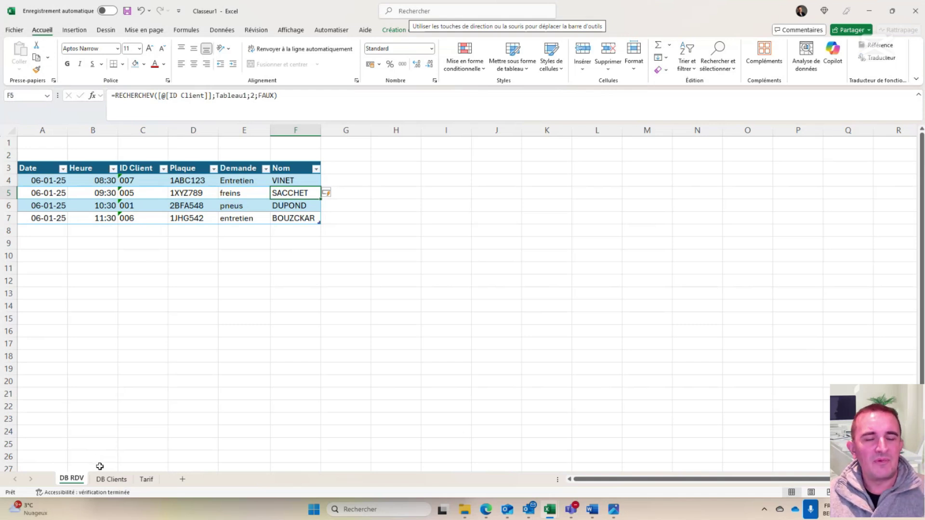
click(110, 479)
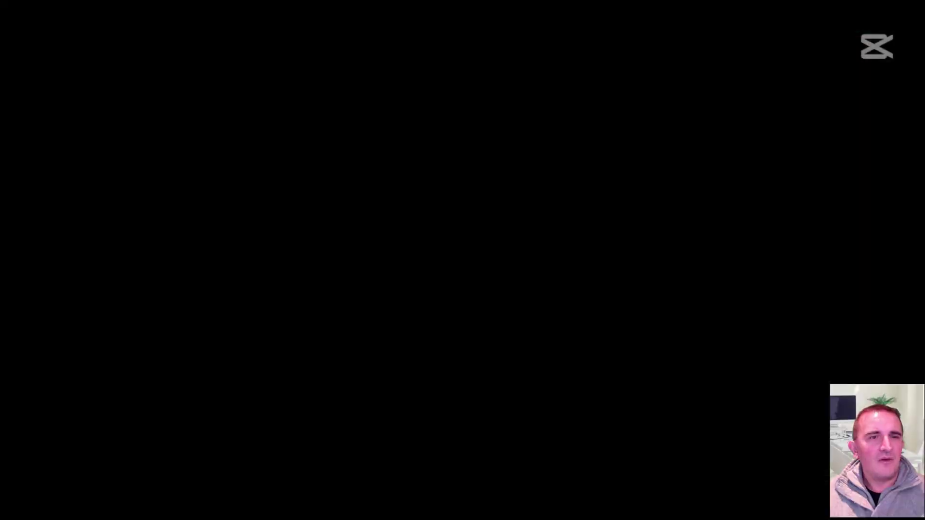
click(72, 479)
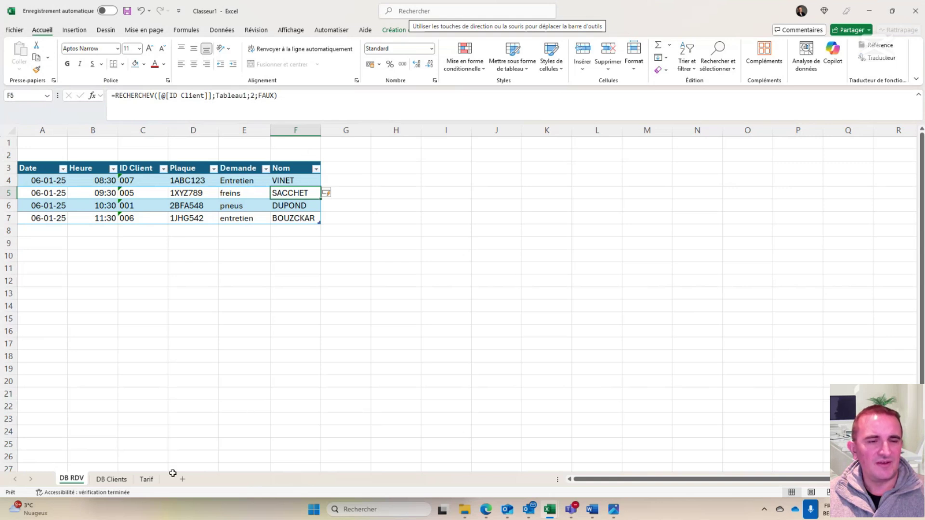
- Enter 5 as the number of ordered pieces in cell D3 of the Tarif sheet
click(145, 479)
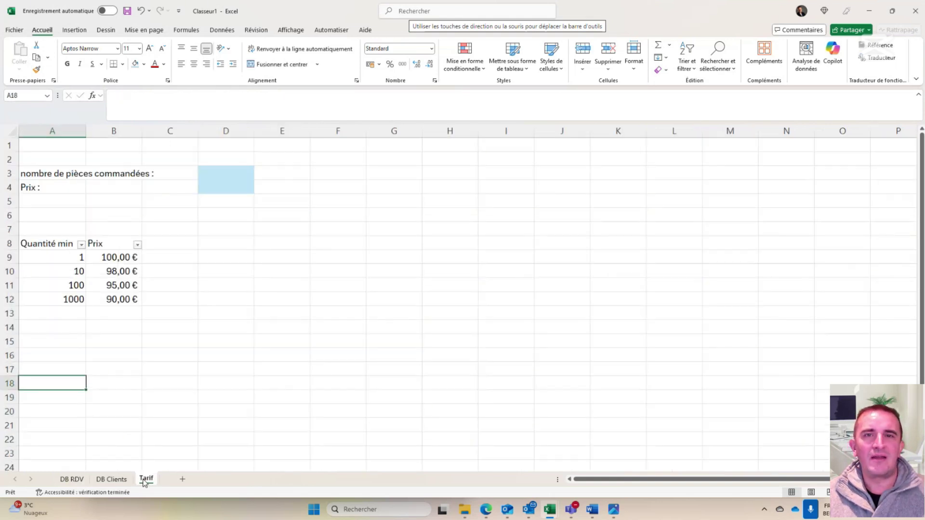
click(237, 174)
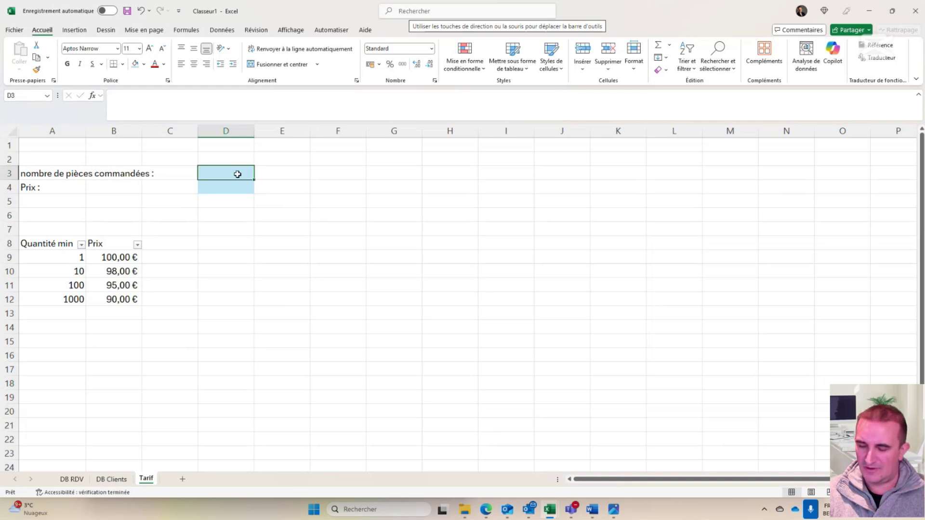
text(5)
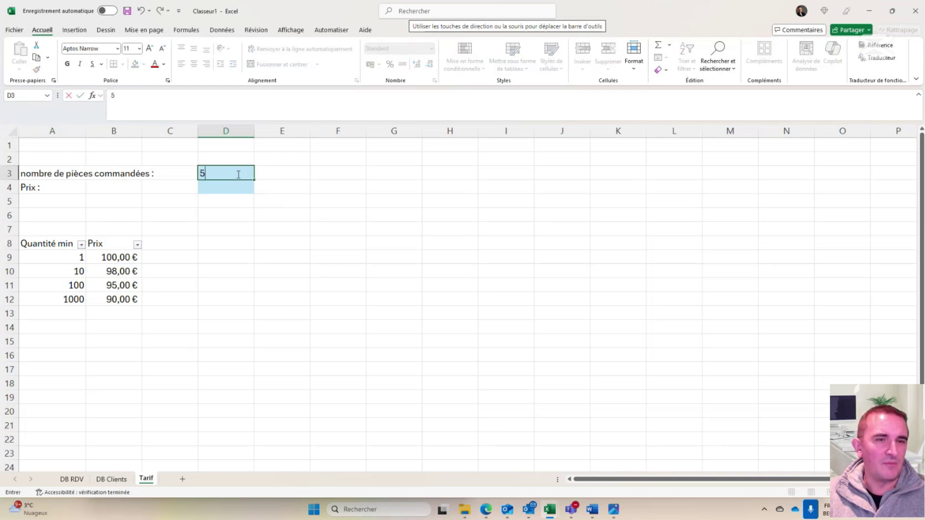
key(Return)
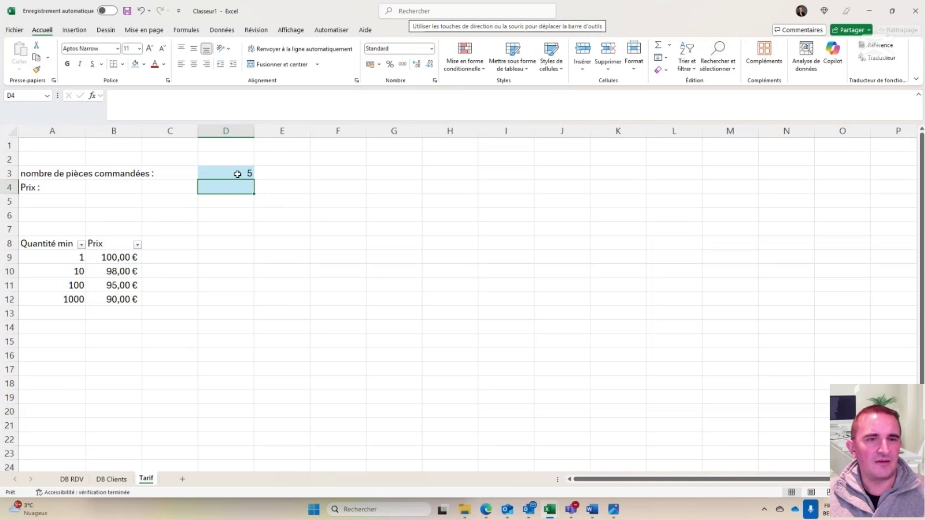
- Start a RECHERCHEV formula in D4 with D3 as lookup value and the price table A9:B12 as matrix
text(=rech)
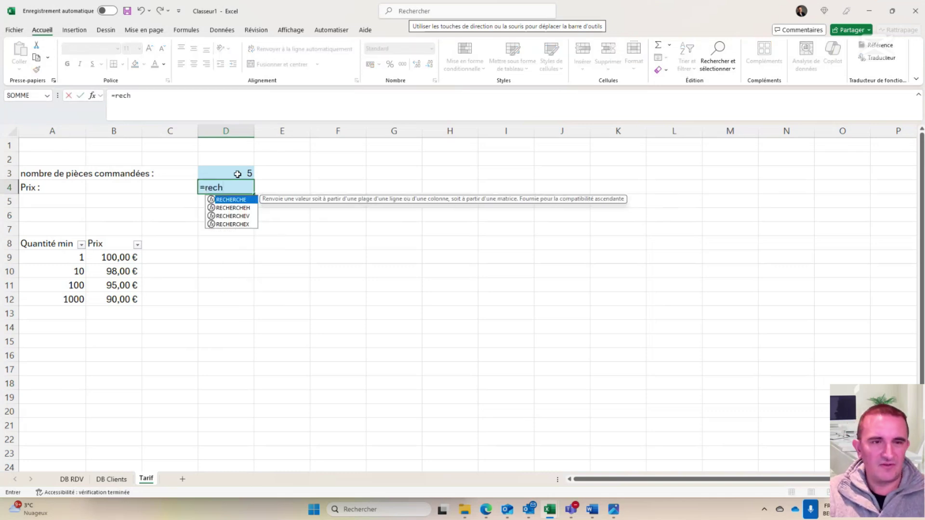
double_click(250, 215)
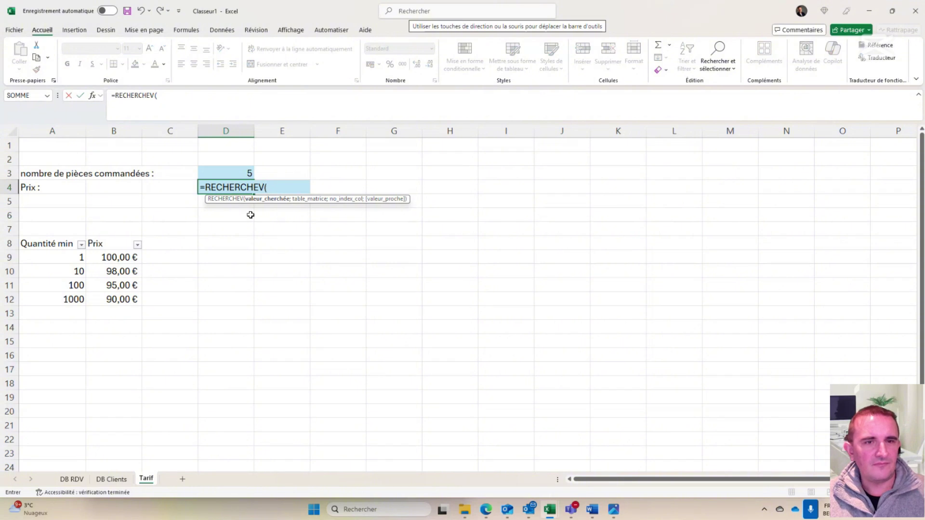
click(237, 174)
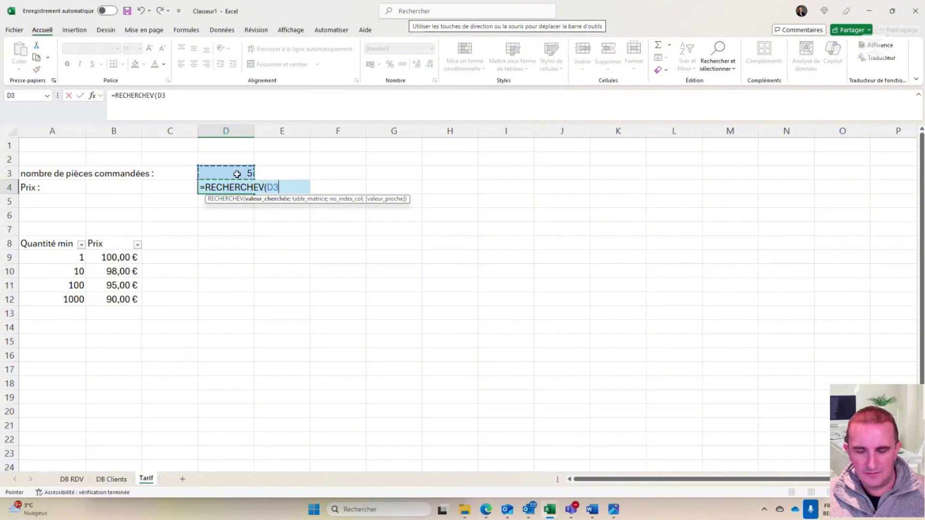
text(;)
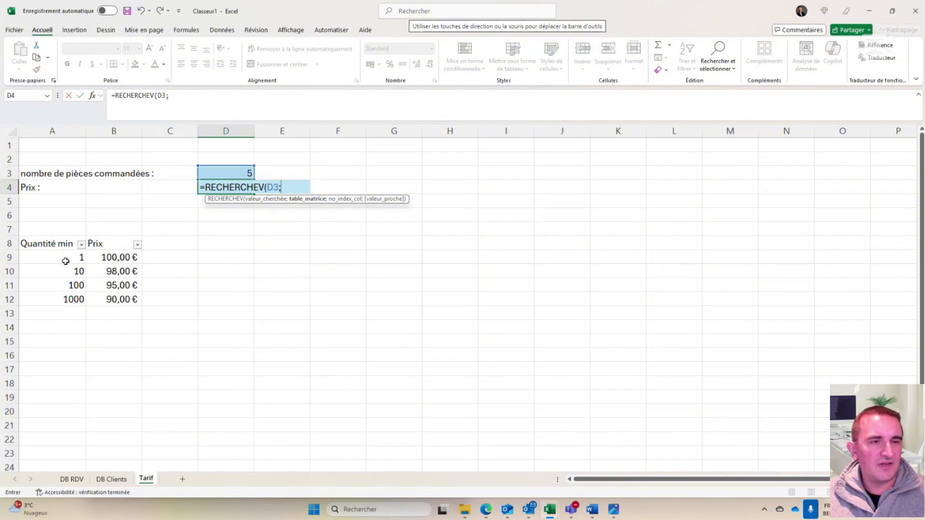
drag(66, 261, 123, 296)
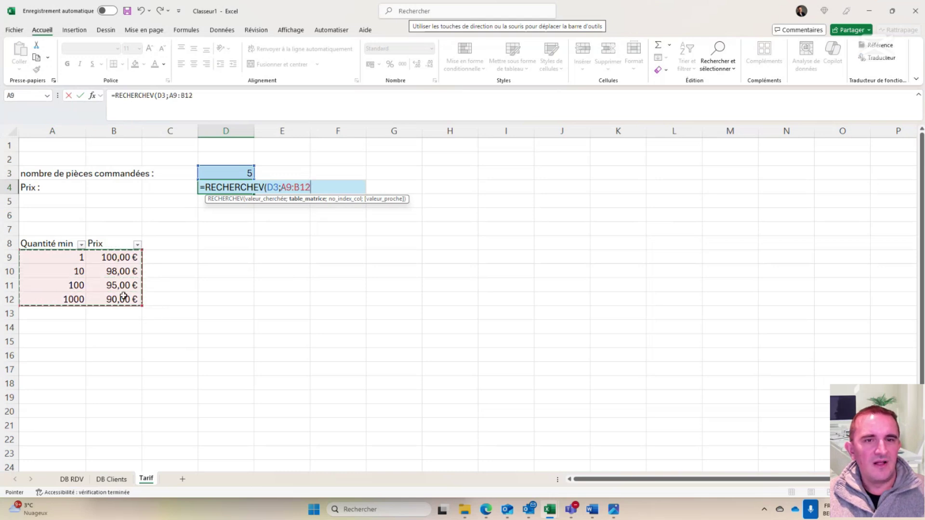
text(;)
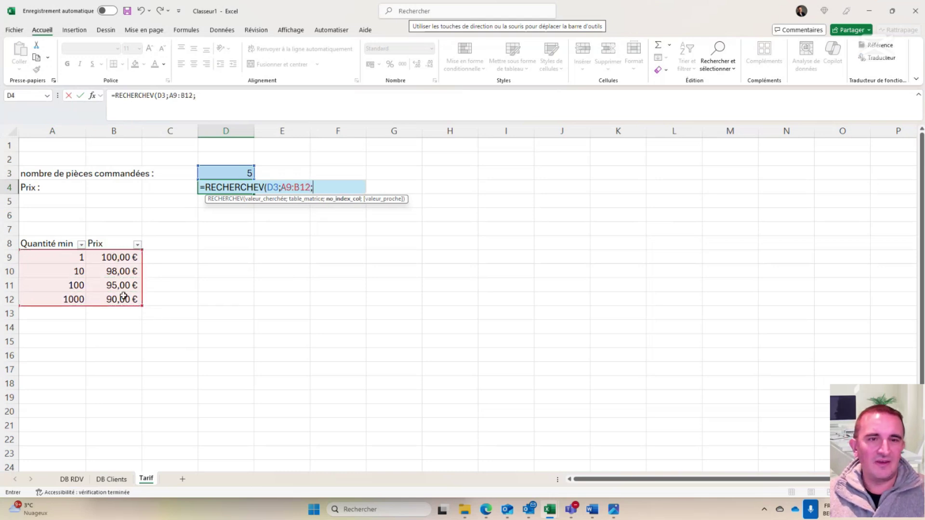
- Complete the price formula in D4 with column index 2 and approximate match (VRAI)
text(2)
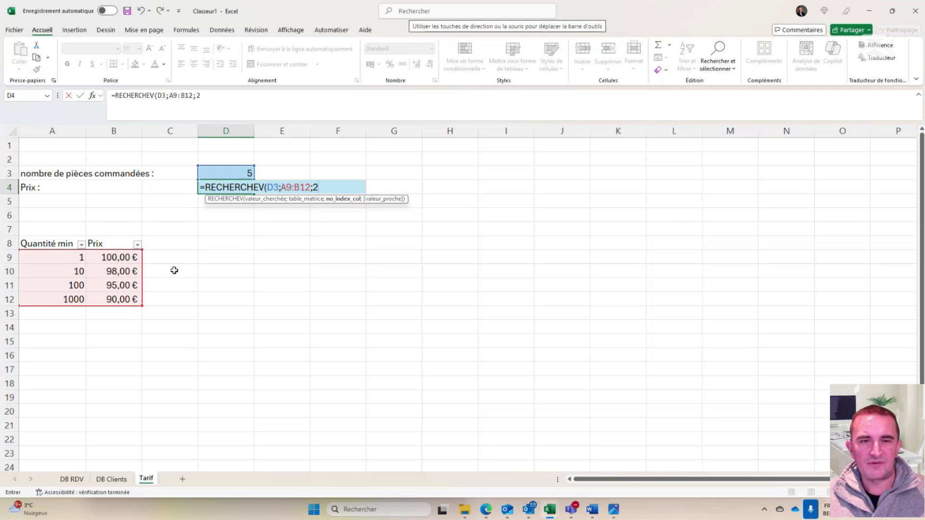
text(;)
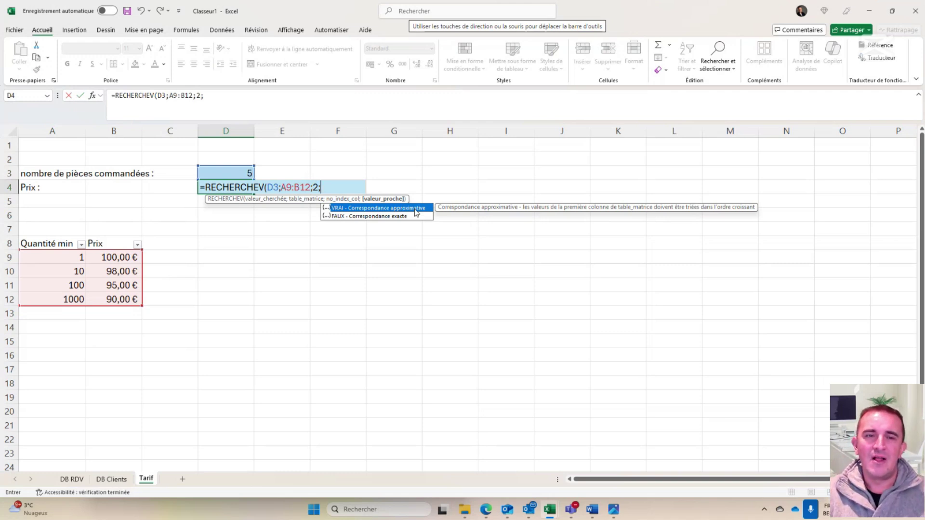
double_click(378, 208)
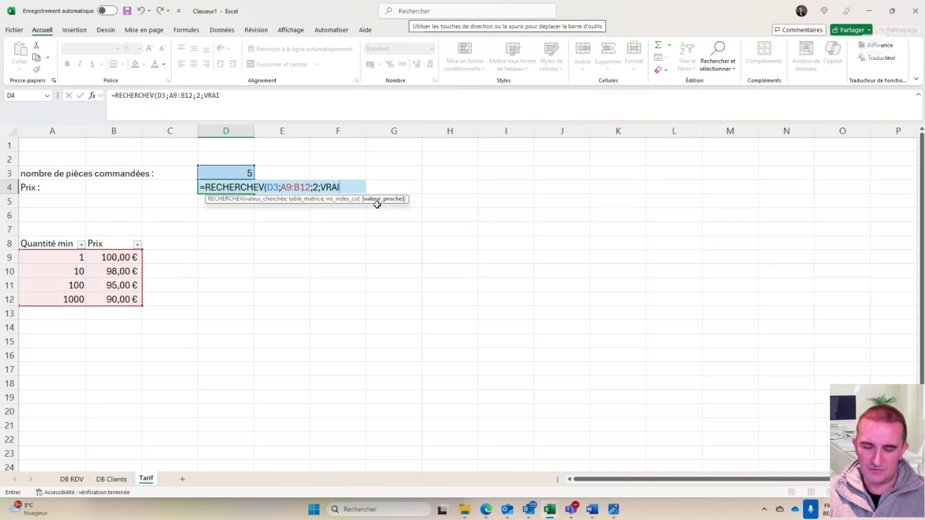
text())
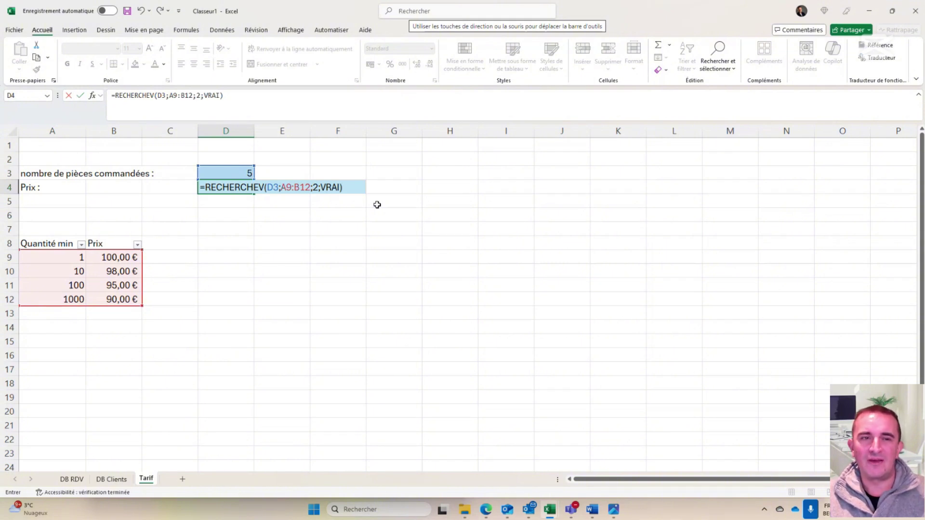
key(Return)
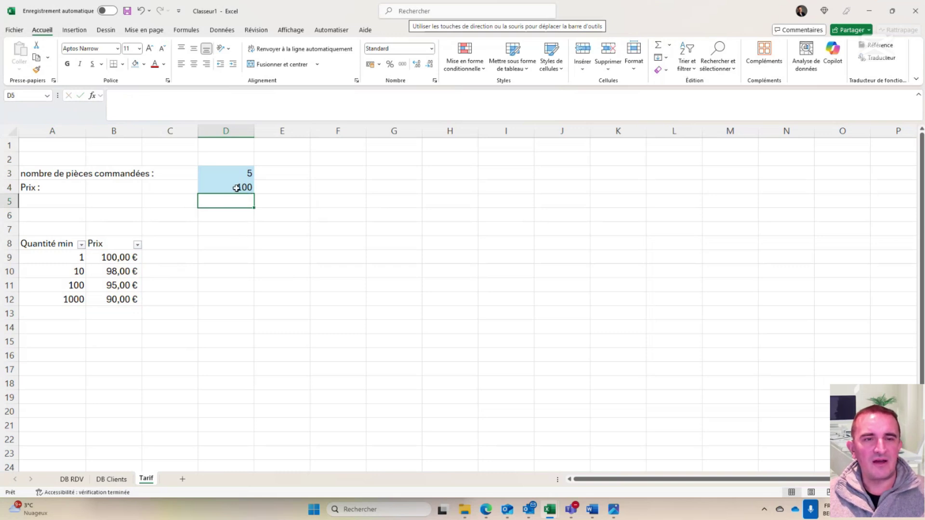
- Set the number of ordered pieces in D3 to 900
drag(232, 171, 233, 187)
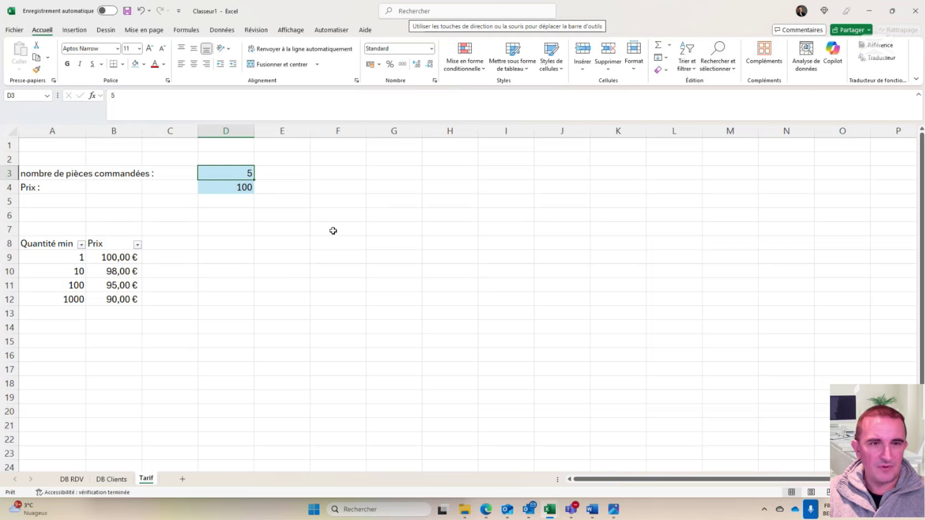
text(900)
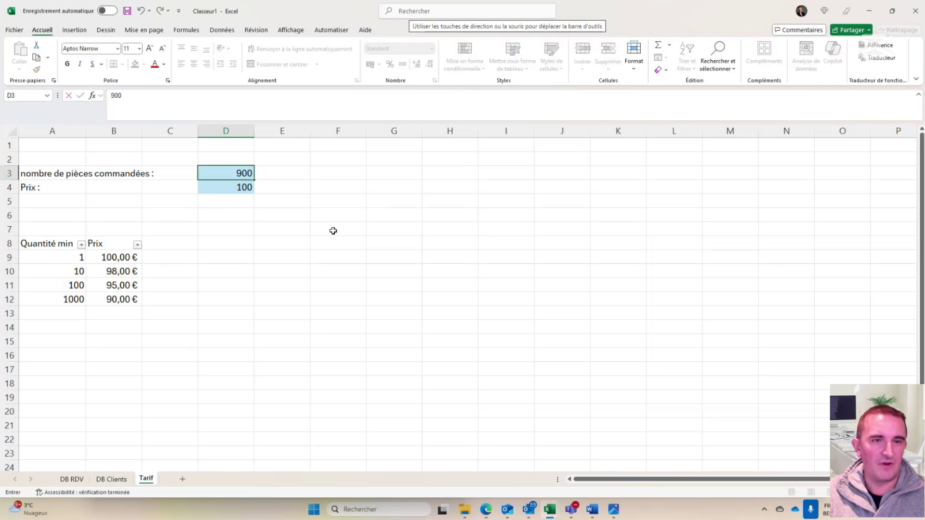
key(Return)
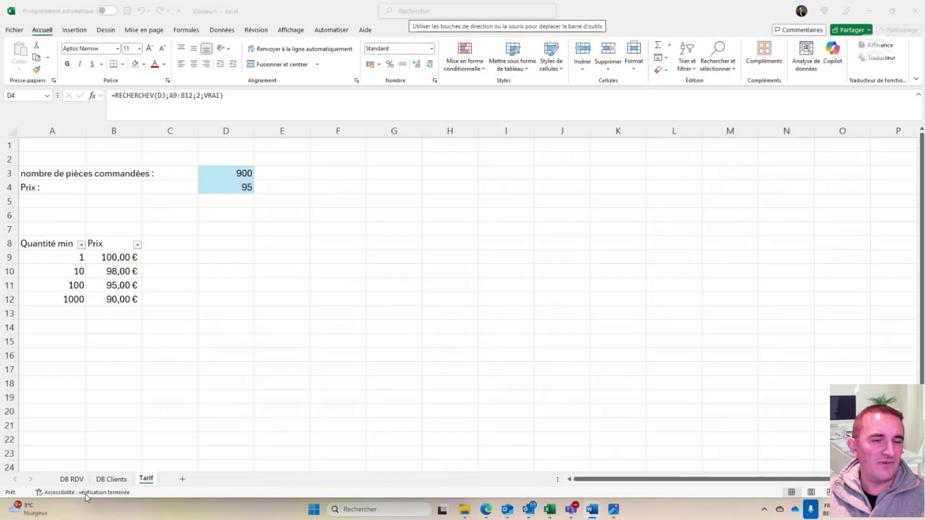
- Review the client tables on DB Clients, then clear F4:F7 in the Nom column on DB RDV
click(62, 480)
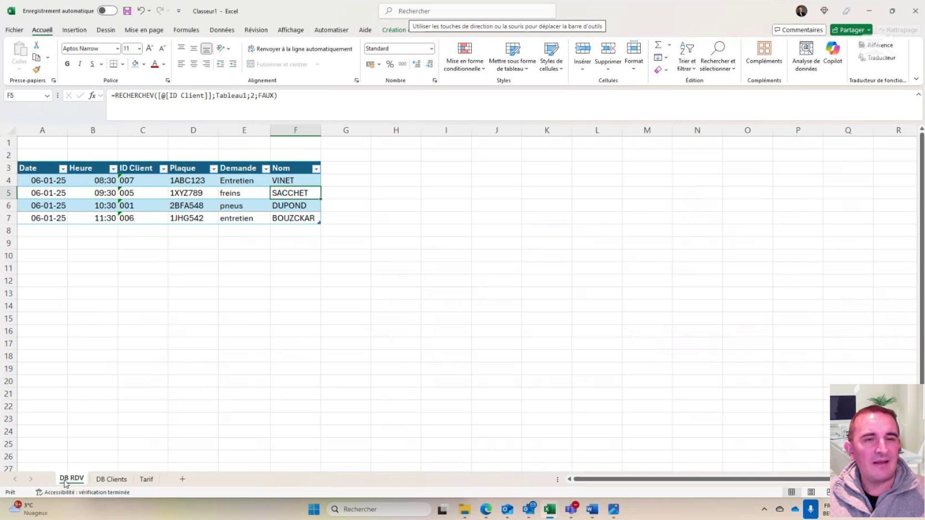
click(112, 479)
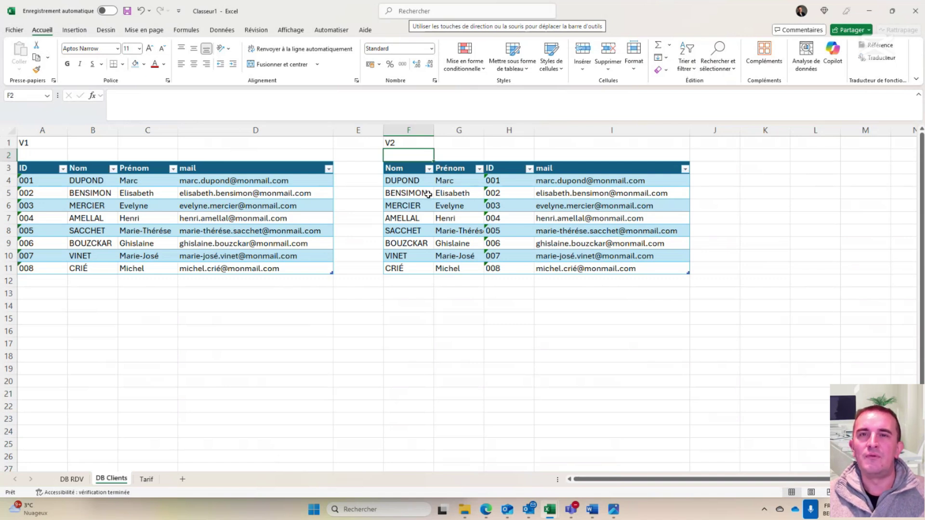
click(73, 479)
drag(296, 180, 301, 218)
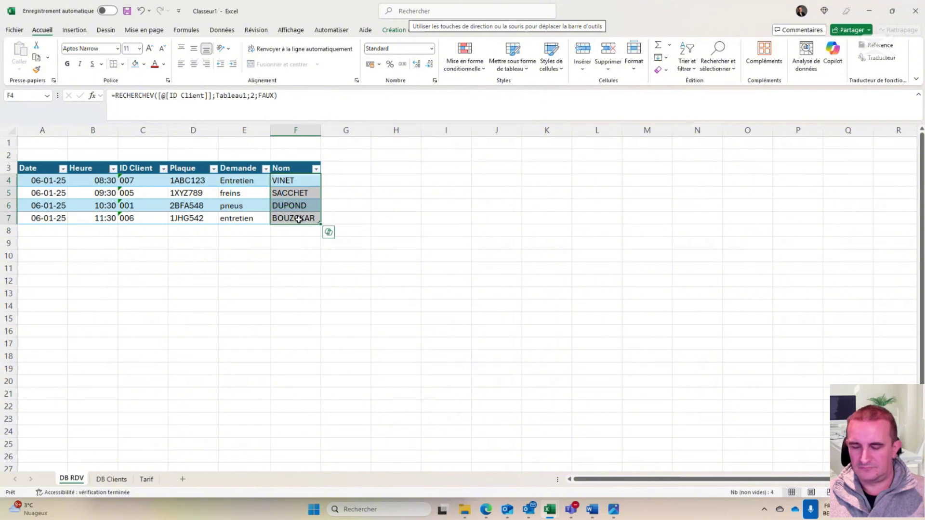
key(Delete)
- Start a new RECHERCHEV formula in F4 of DB RDV with the row's ID Client as lookup value
click(294, 182)
text(=)
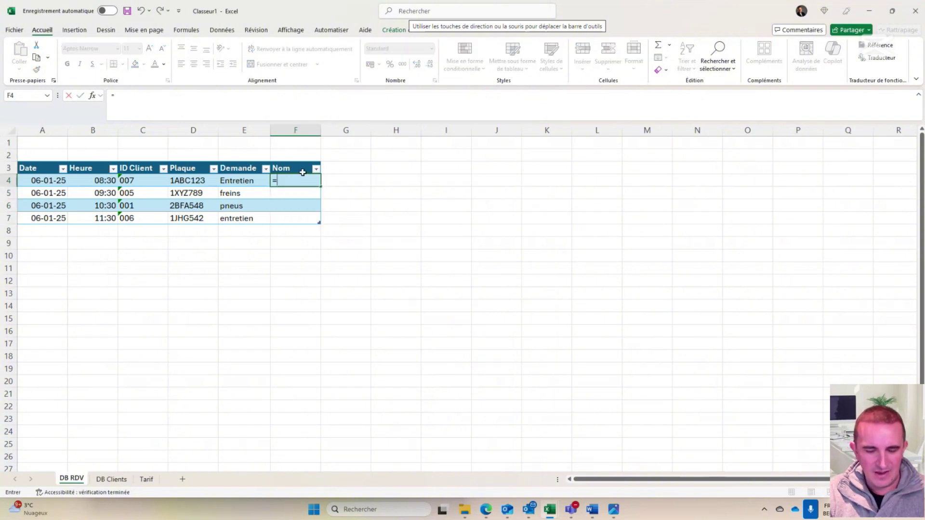
text(recherchev()
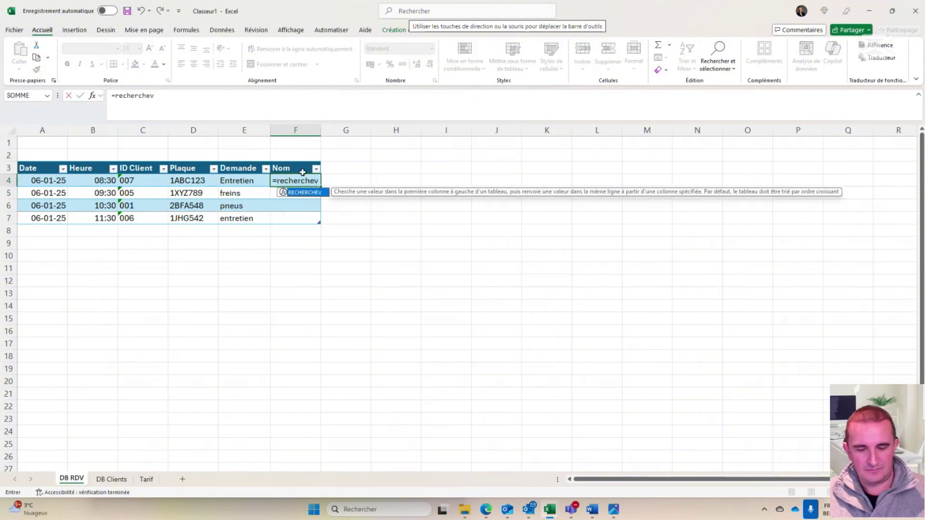
click(137, 181)
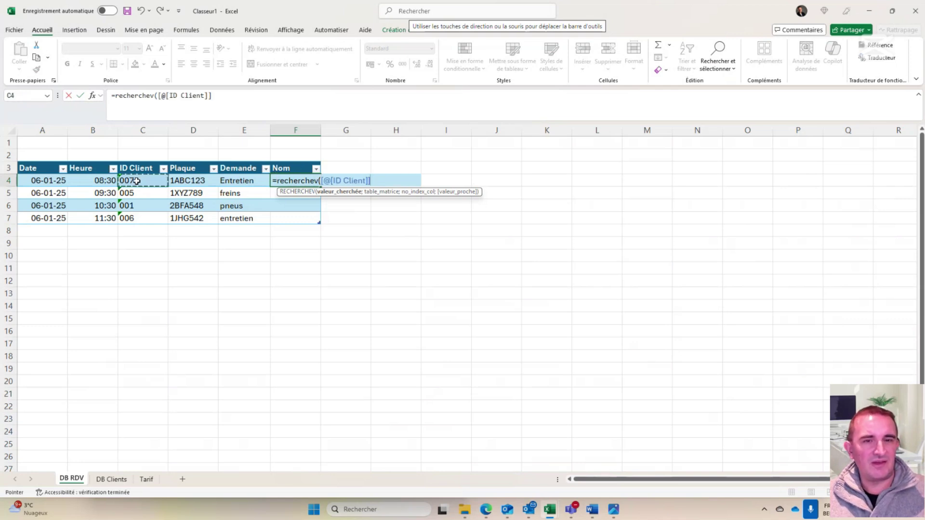
text(;)
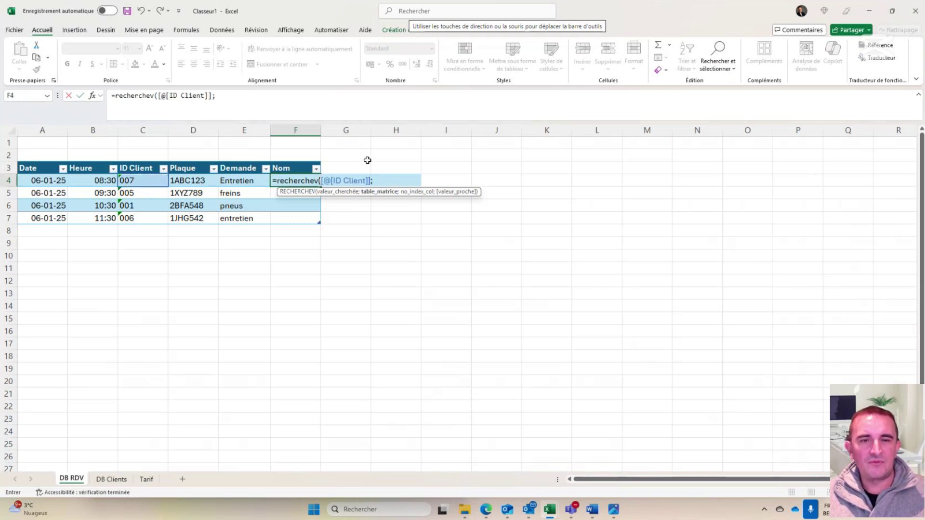
- Try to use the ID and mail columns of the V2 table on DB Clients as the formula's matrix
click(118, 479)
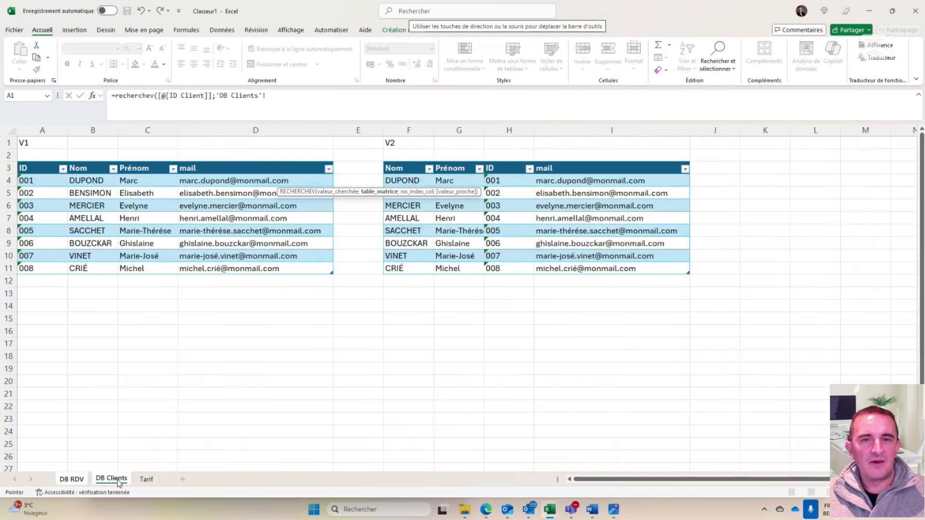
click(508, 160)
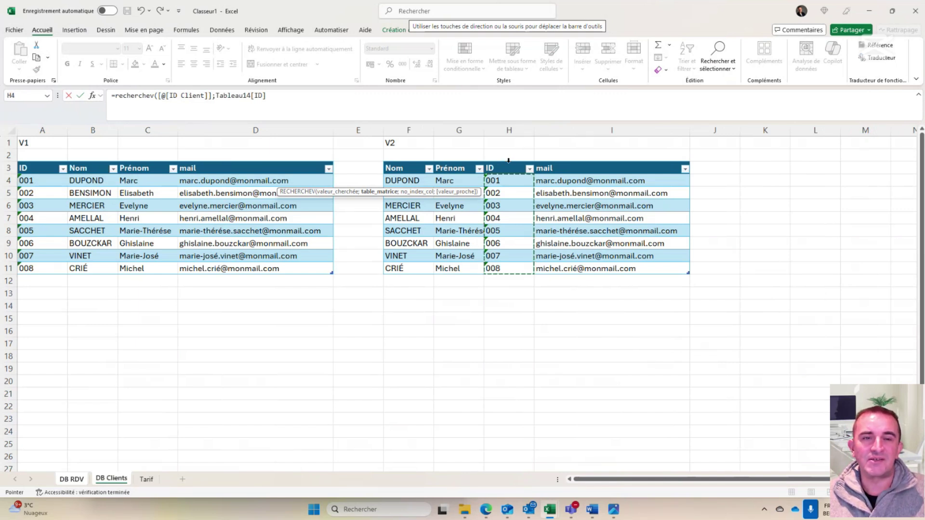
drag(277, 191, 436, 143)
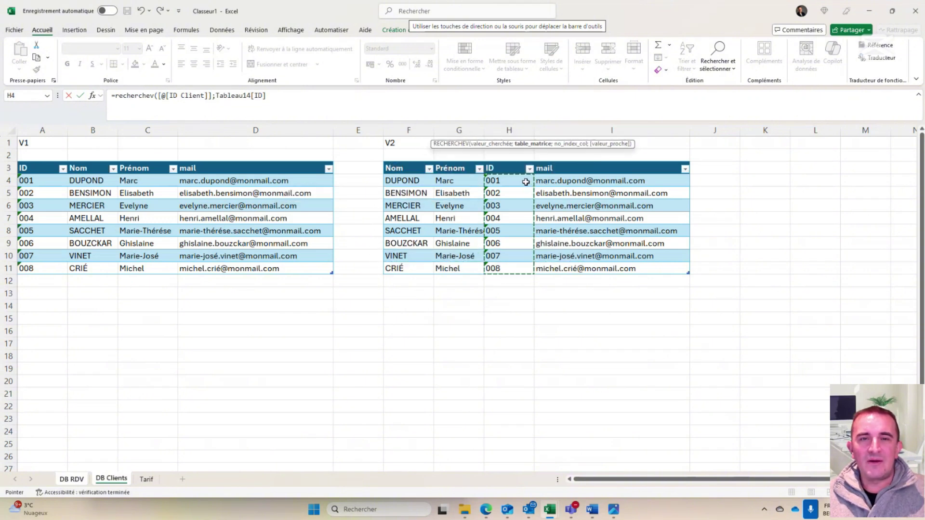
drag(524, 179, 606, 270)
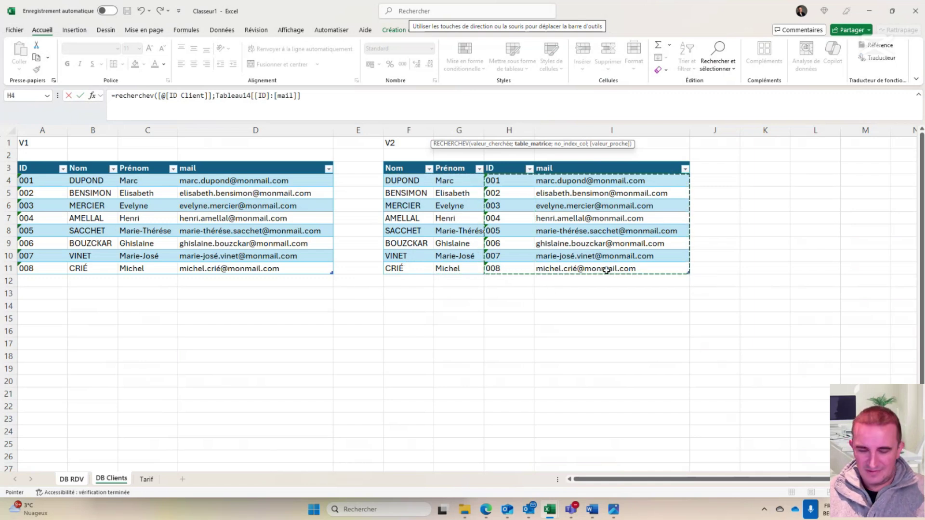
text(;)
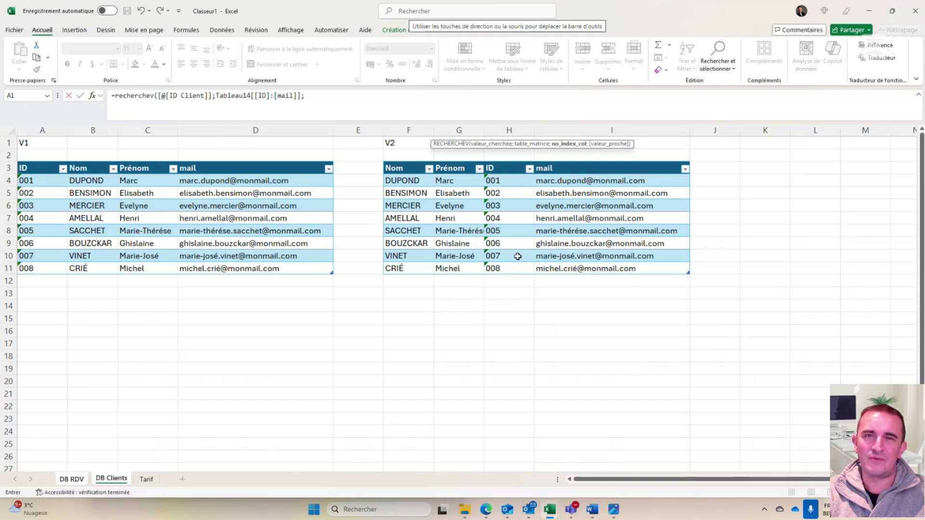
- Abandon the unfinished formula, restore the cleared Nom column on DB RDV and select cell F4
key(Escape)
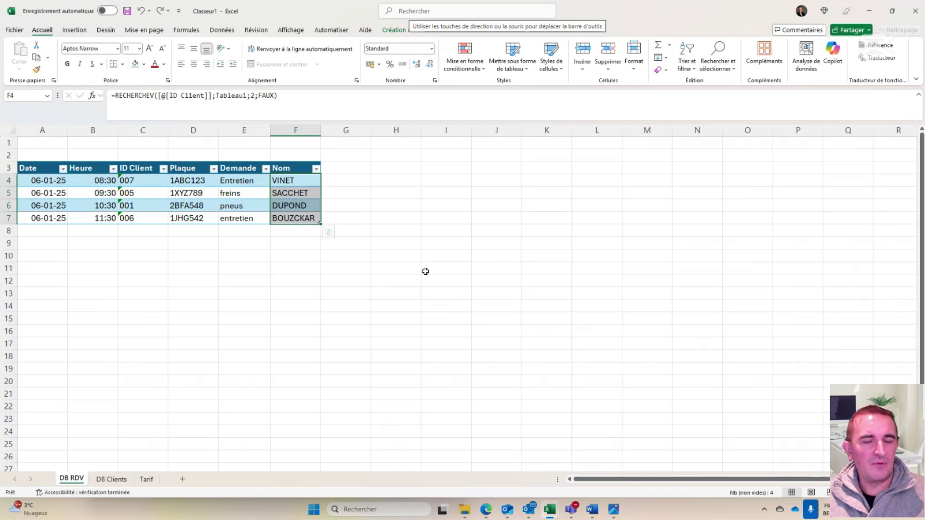
click(304, 180)
click(304, 180)
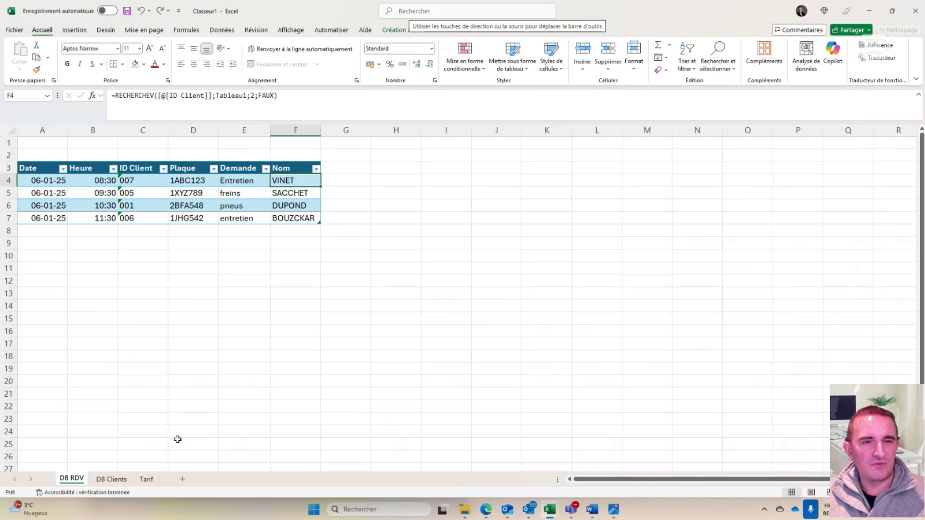
- Hide columns F to I containing the V2 table on the DB Clients sheet
click(113, 480)
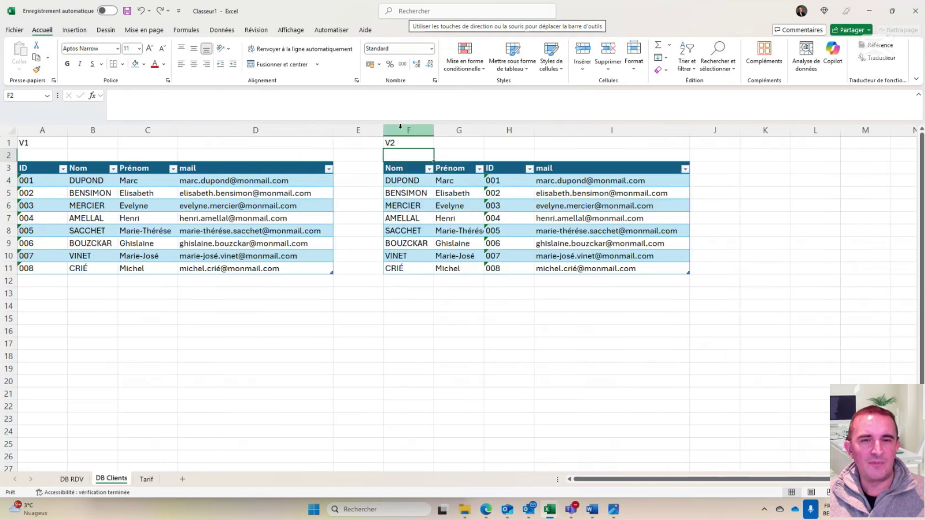
drag(408, 130, 648, 138)
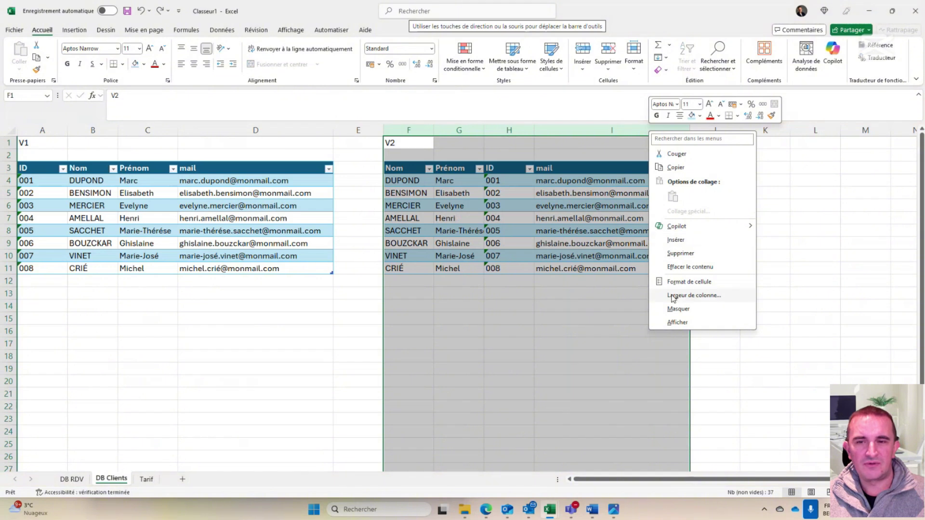
click(679, 309)
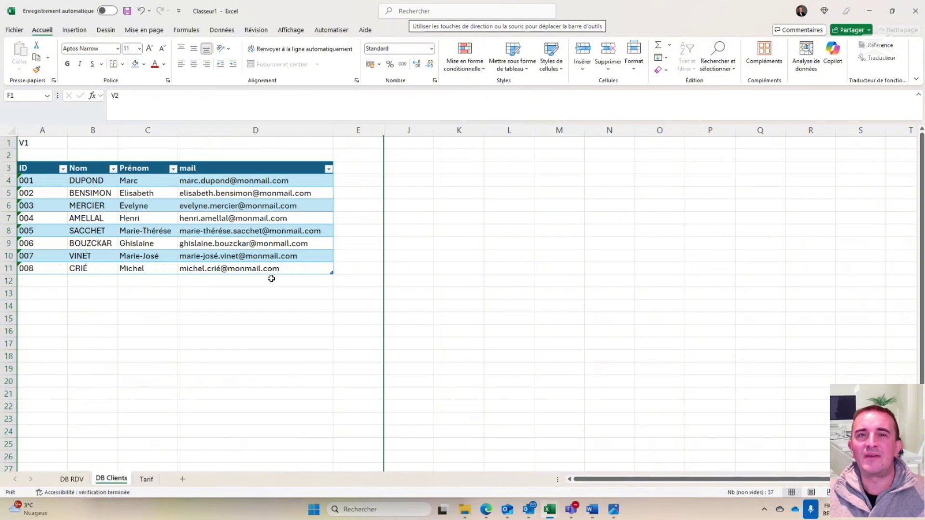
- Insert a column before Nom in the V1 client table and title it "Entrprise"
click(96, 128)
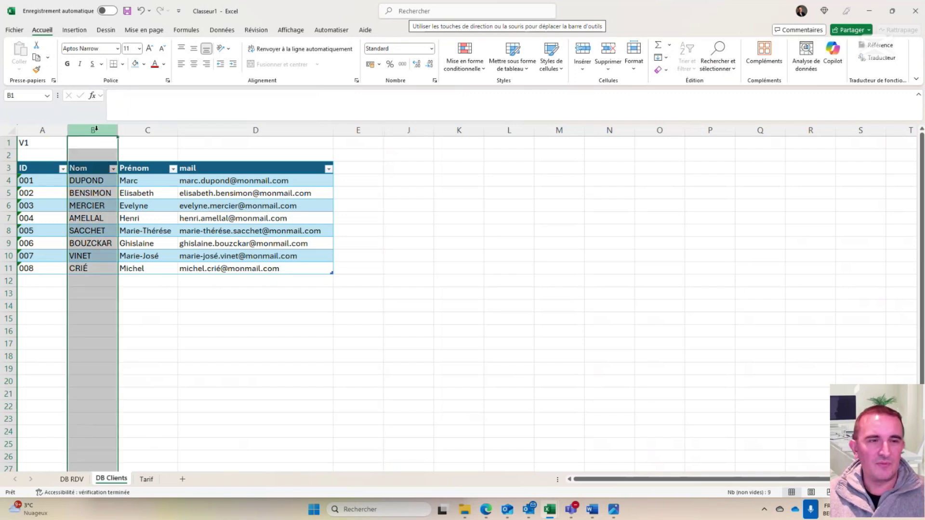
key(ctrl+plus)
click(96, 170)
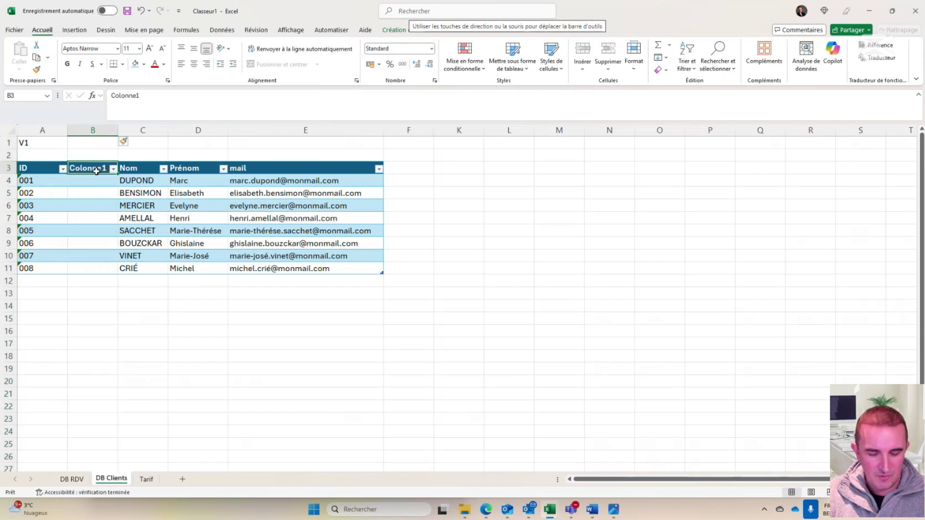
text(Entrprise)
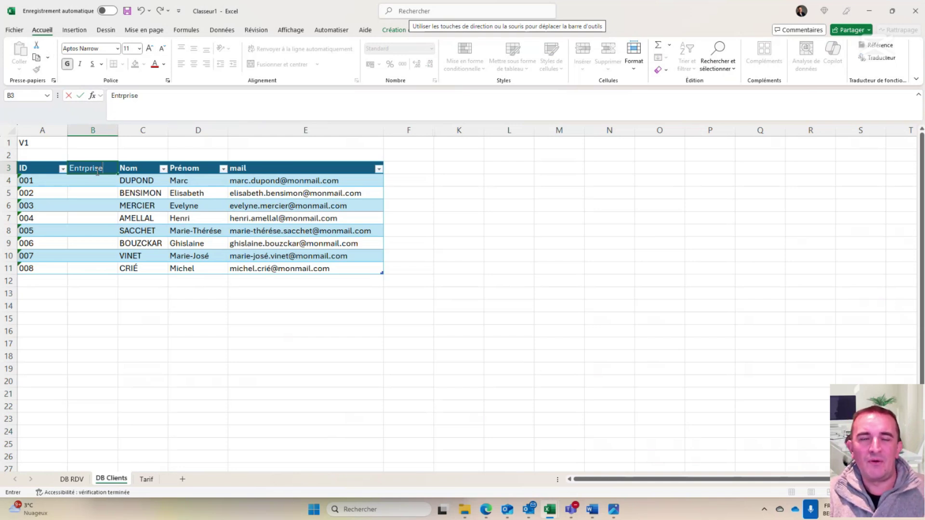
key(Return)
text(soc)
key(BackSpace)
key(BackSpace)
key(BackSpace)
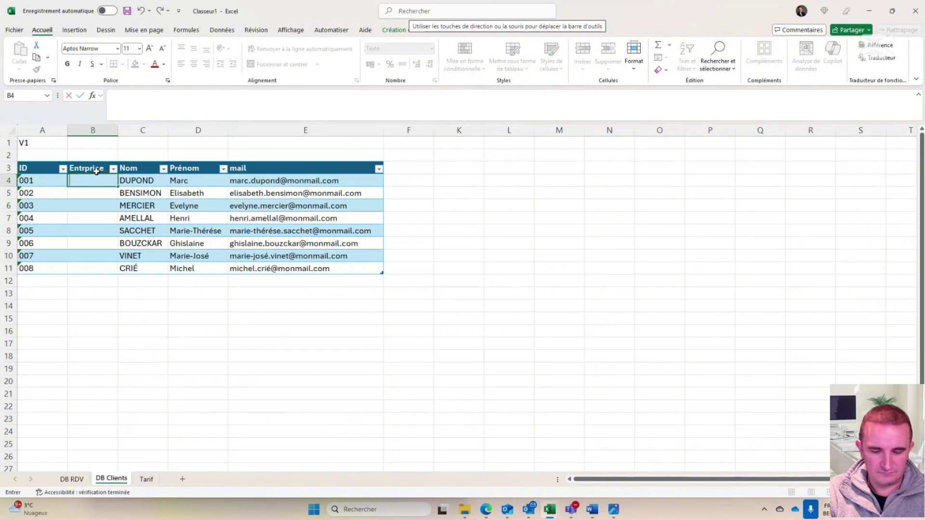
- Fill the Entrprise column of the V1 client table with Société 1 through Société 8
text(Société 1)
key(Return)
click(102, 181)
double_click(117, 186)
click(145, 219)
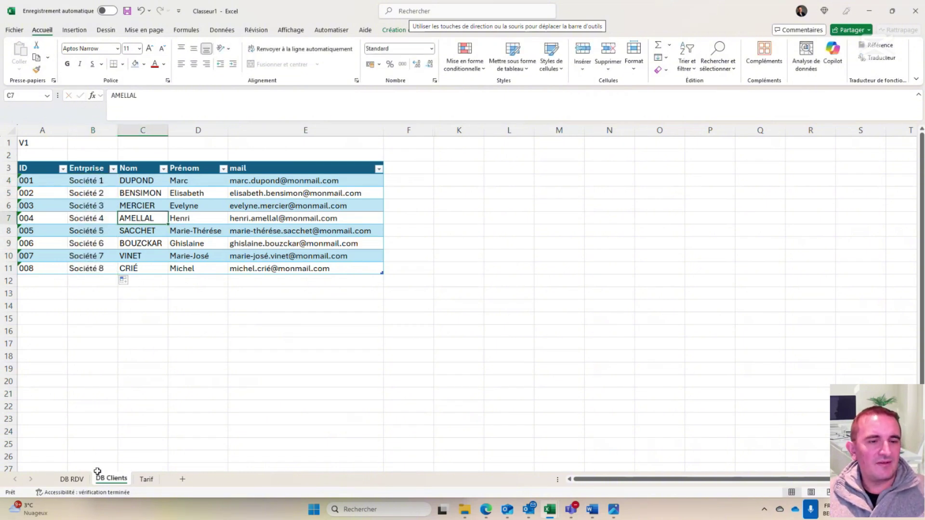
- Examine the Nom column on DB RDV and its RECHERCHEV column index against the column order of the V1 table on DB Clients
click(76, 479)
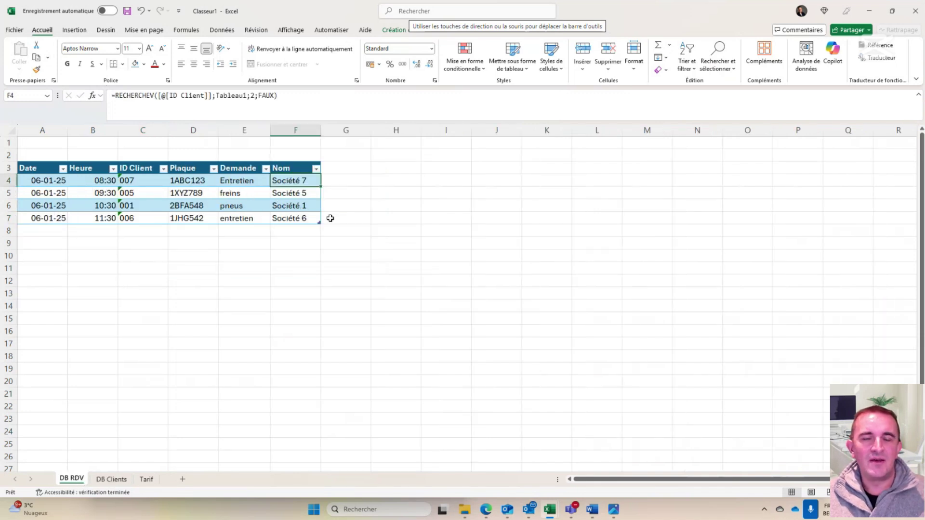
click(295, 167)
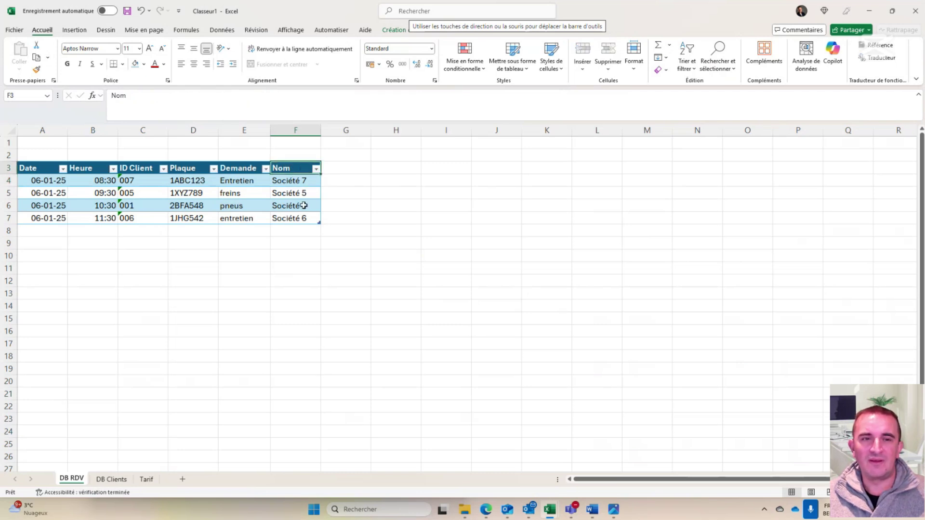
click(297, 180)
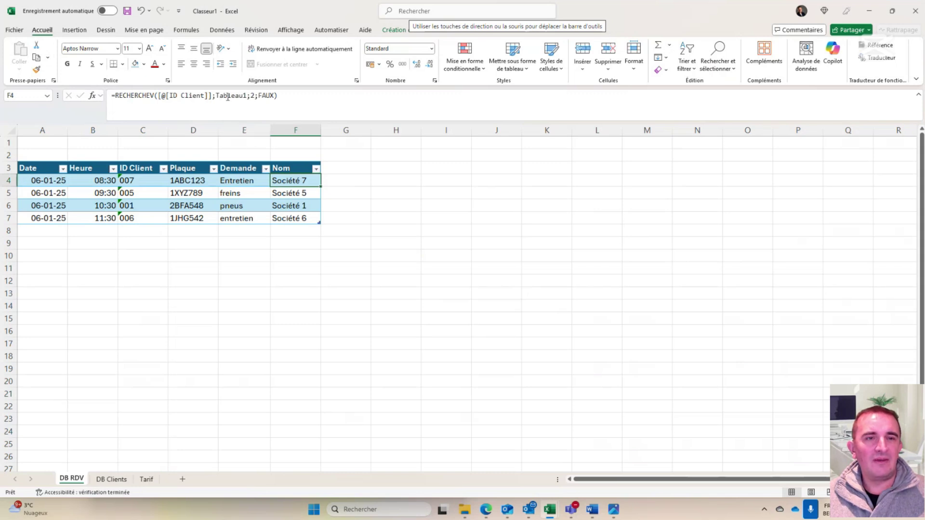
click(244, 95)
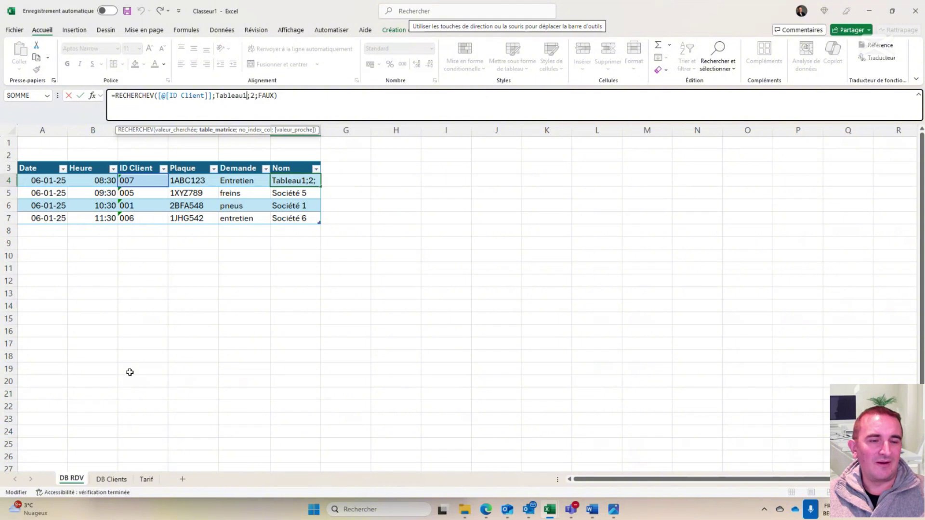
click(254, 95)
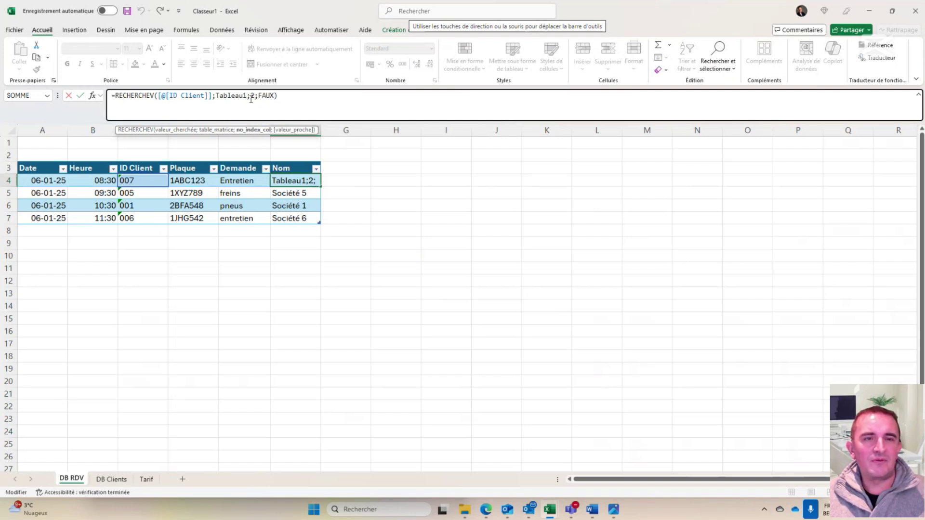
click(111, 479)
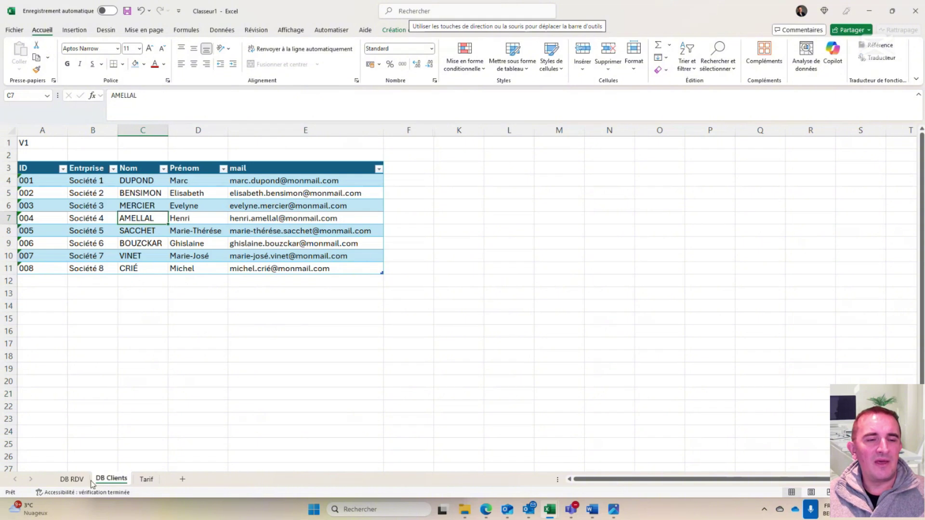
click(72, 479)
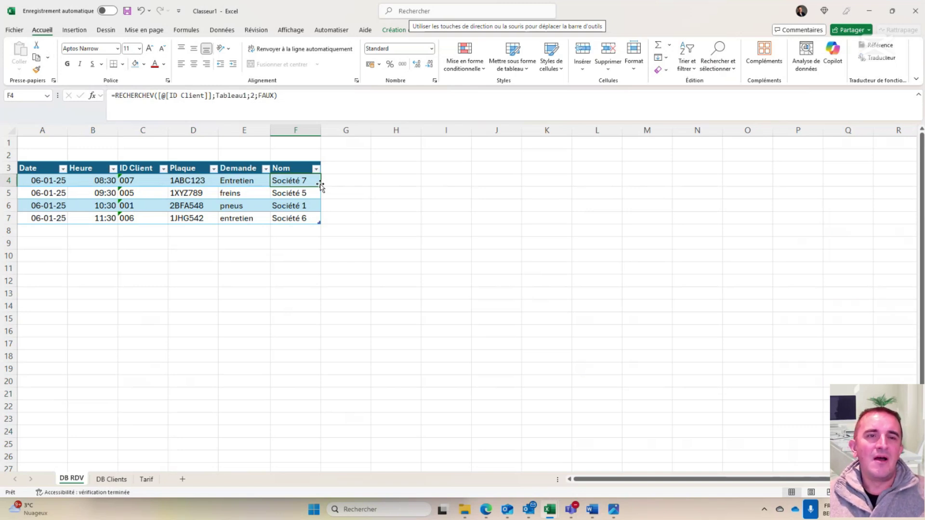
double_click(251, 96)
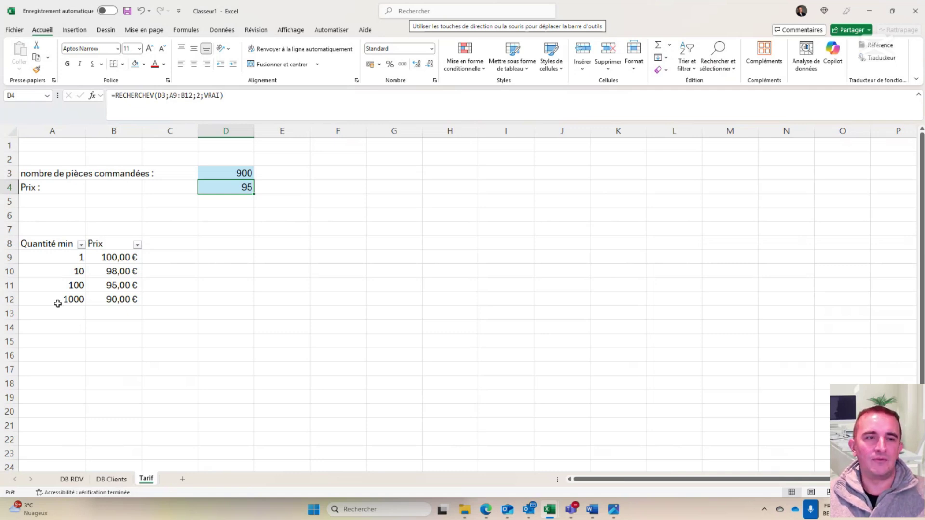
- Sort the Tarif price table by Quantité min in descending order, and return it to ascending order
click(82, 245)
click(77, 271)
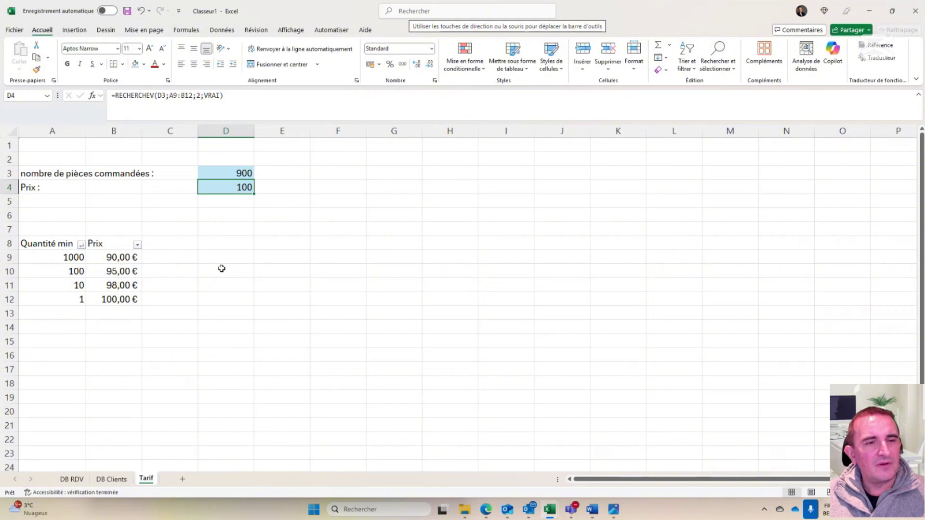
click(81, 245)
click(83, 257)
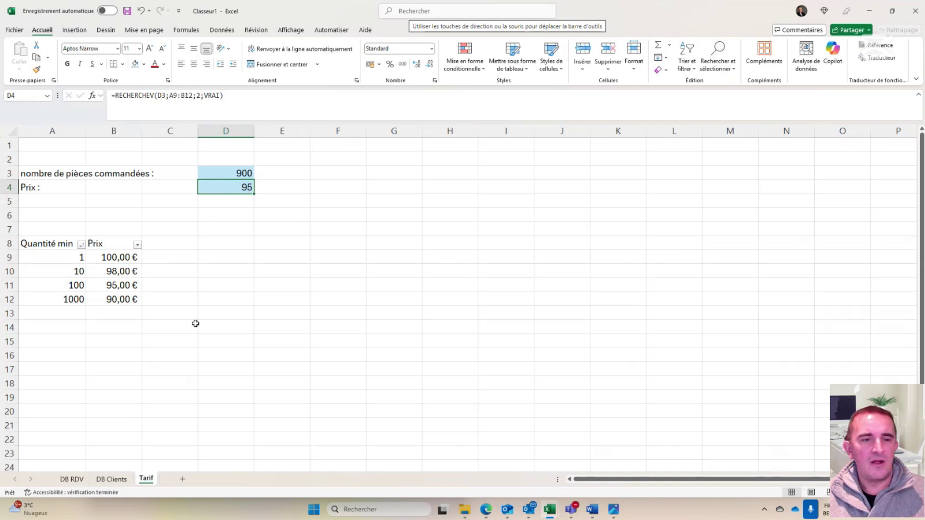
- Replace the ID Client in cell C7 on DB RDV with an ID missing from the client table
click(75, 479)
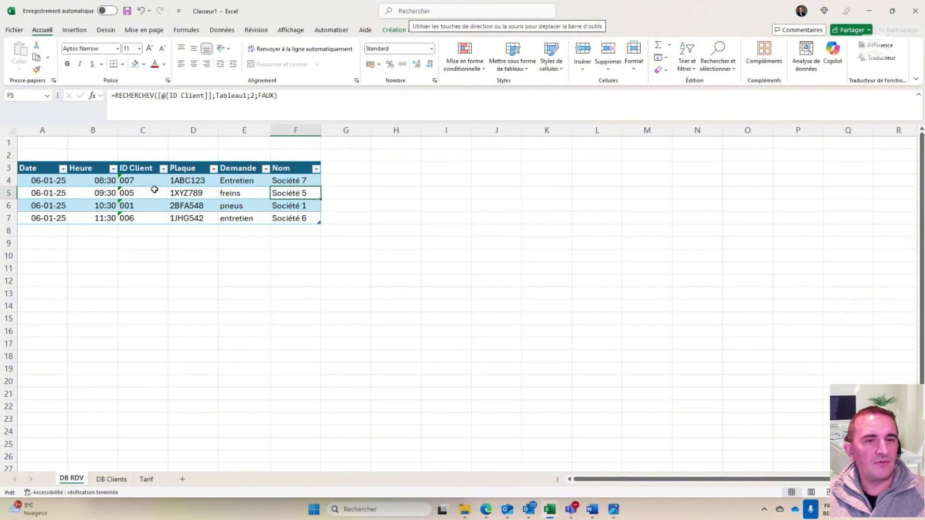
click(142, 218)
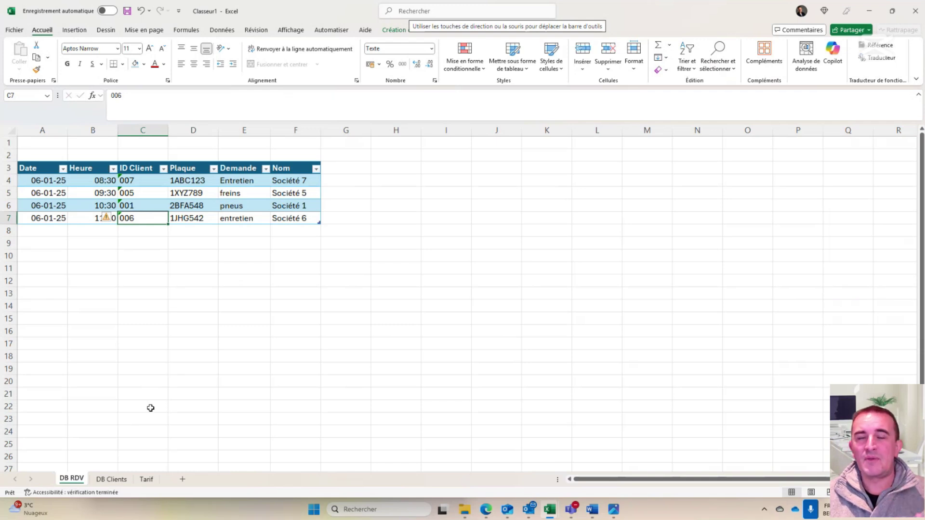
text(010)
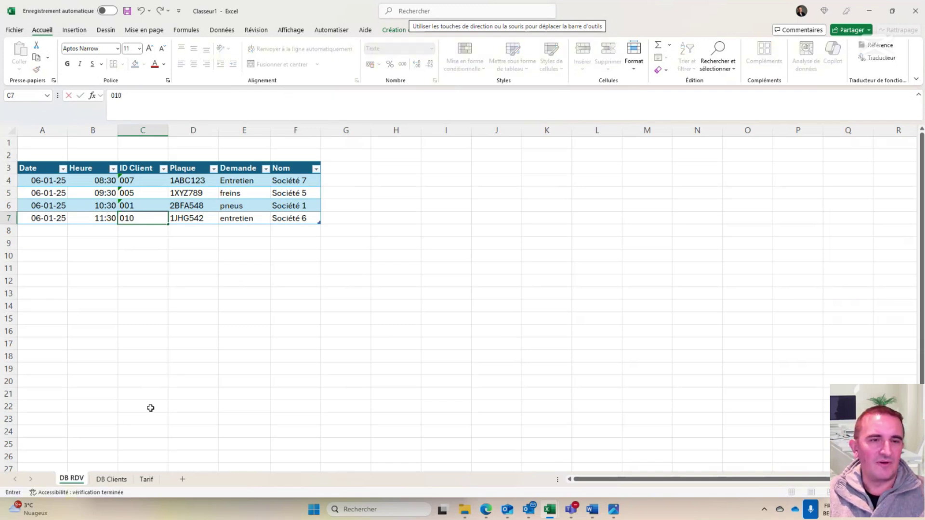
key(Return)
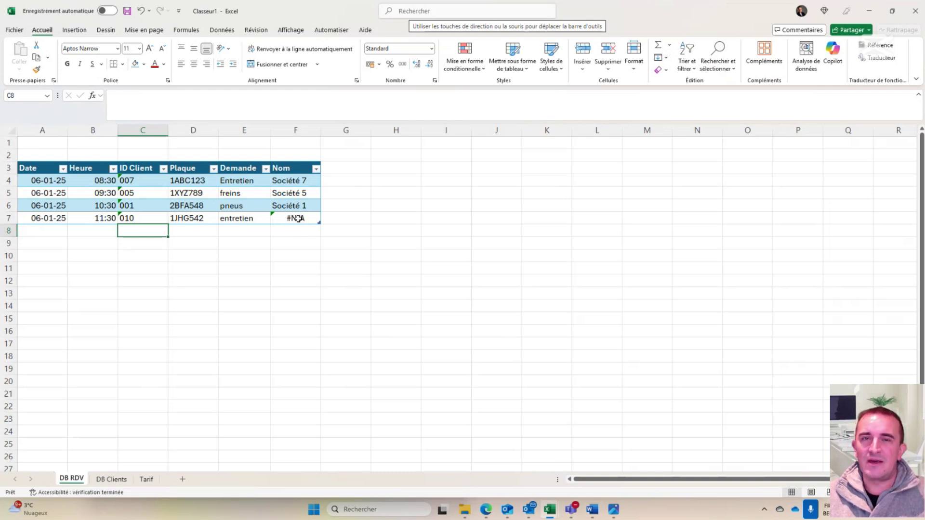
- Wrap the Nom column's RECHERCHEV formula in SIERREUR with the fallback text "Numéro client invalide", and autofit column F
click(296, 181)
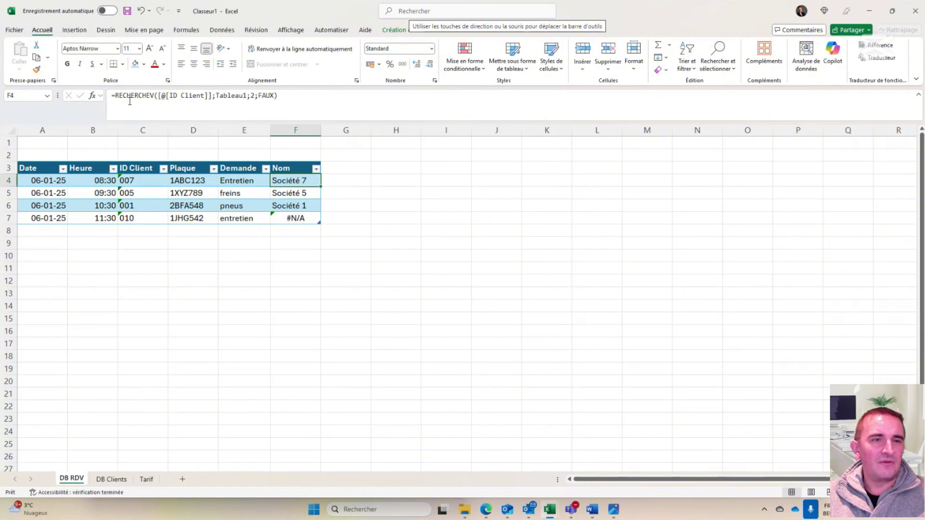
click(114, 96)
text(sie)
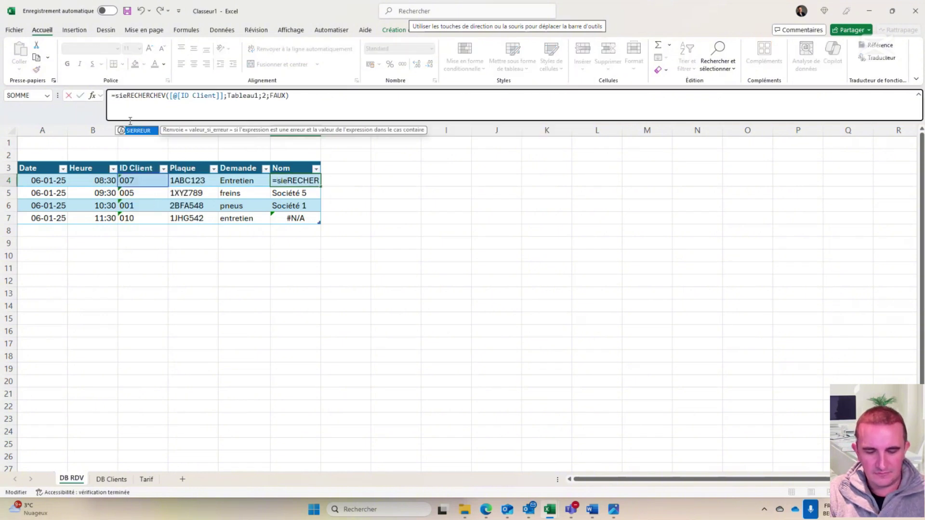
text(rreur()
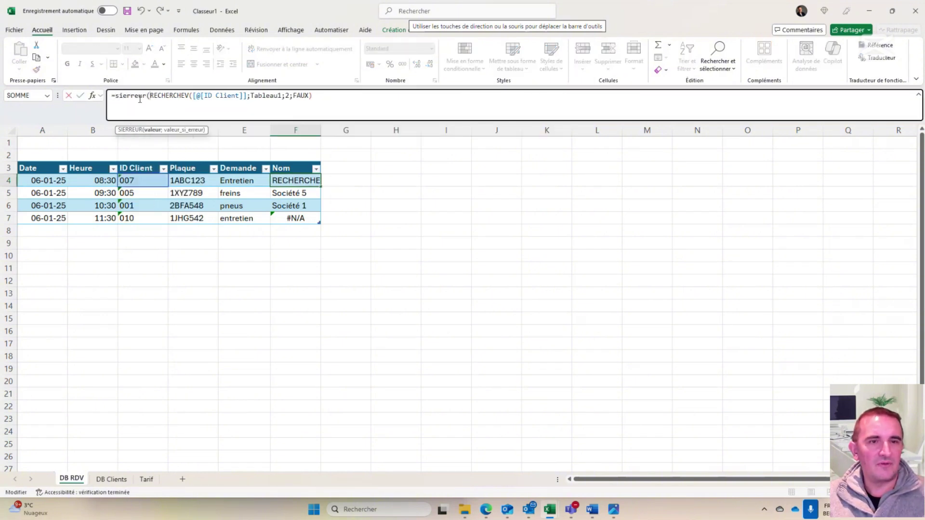
click(324, 95)
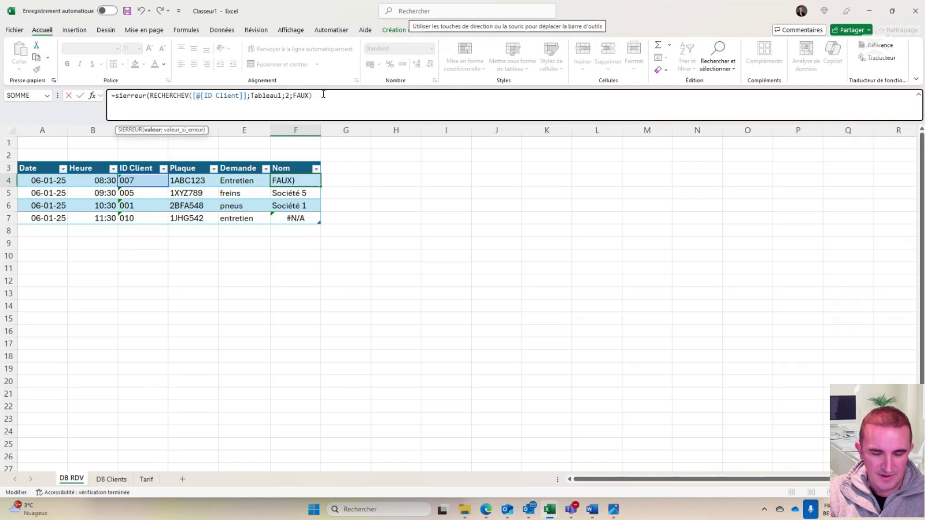
text(;")
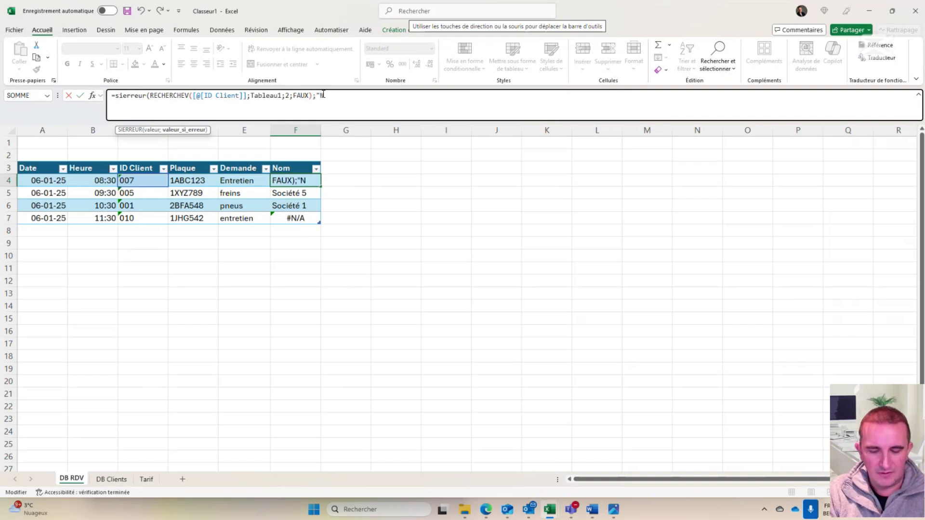
text(Numéro client in)
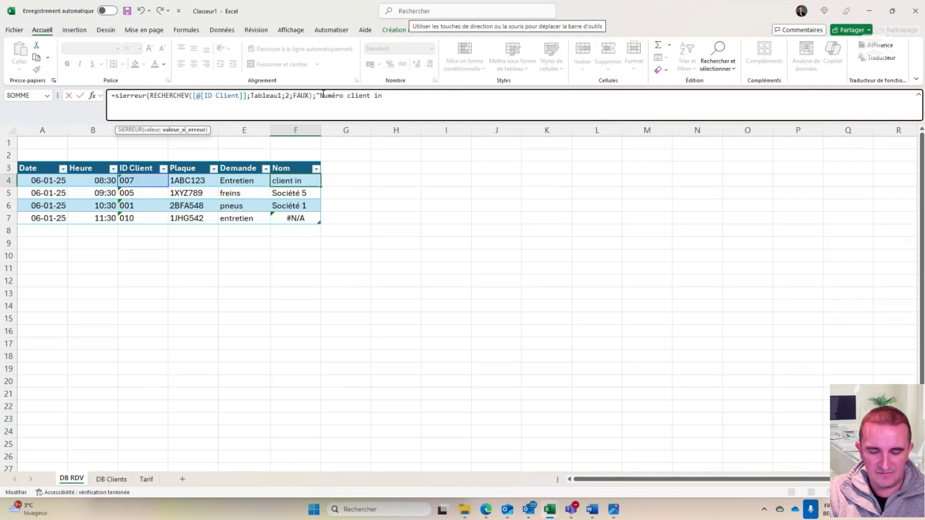
text(valide"))
key(Return)
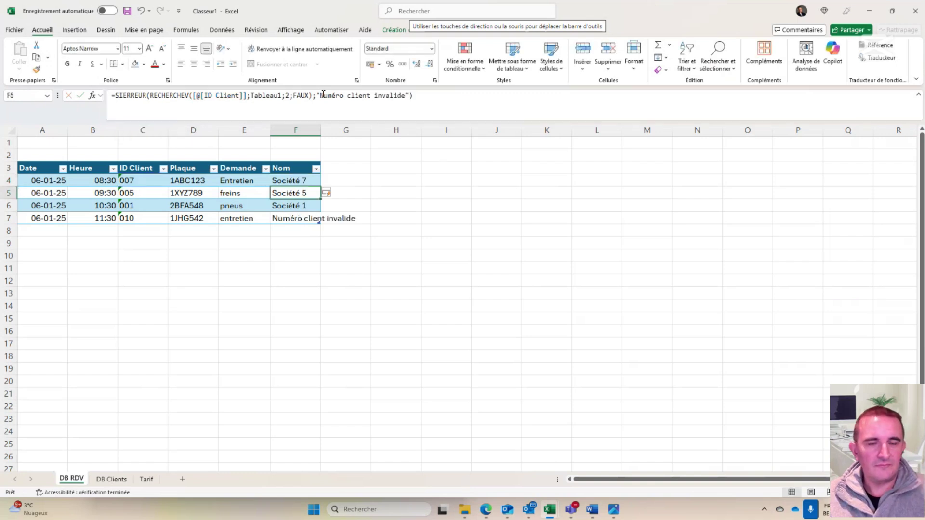
double_click(321, 131)
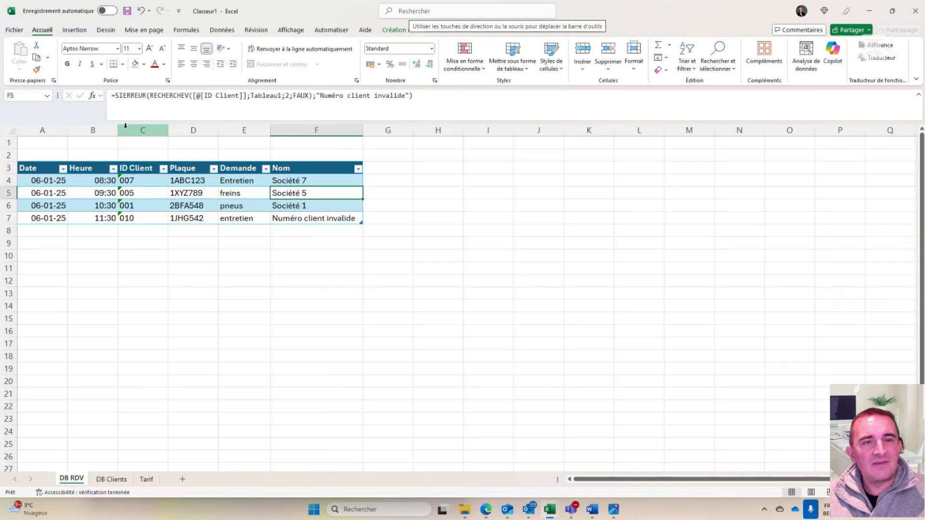